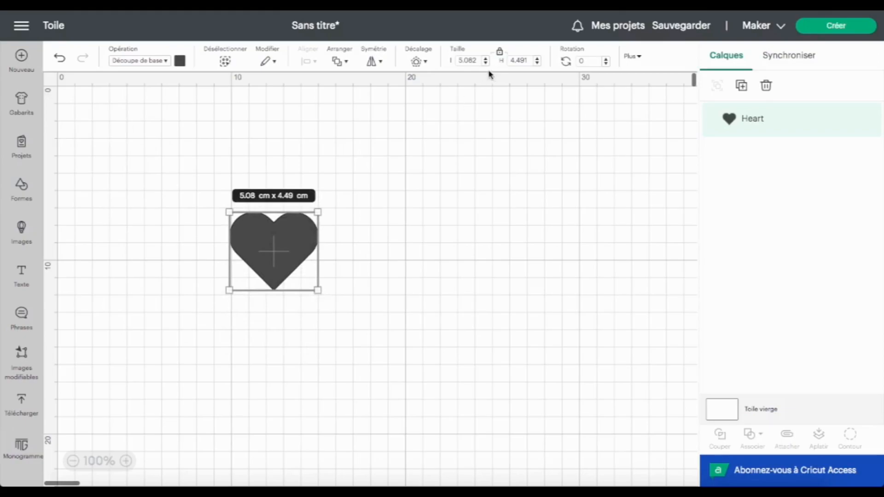
Set the heart's width to 10 cm and recolour it red
drag(475, 59, 457, 60)
text(10)
key(Return)
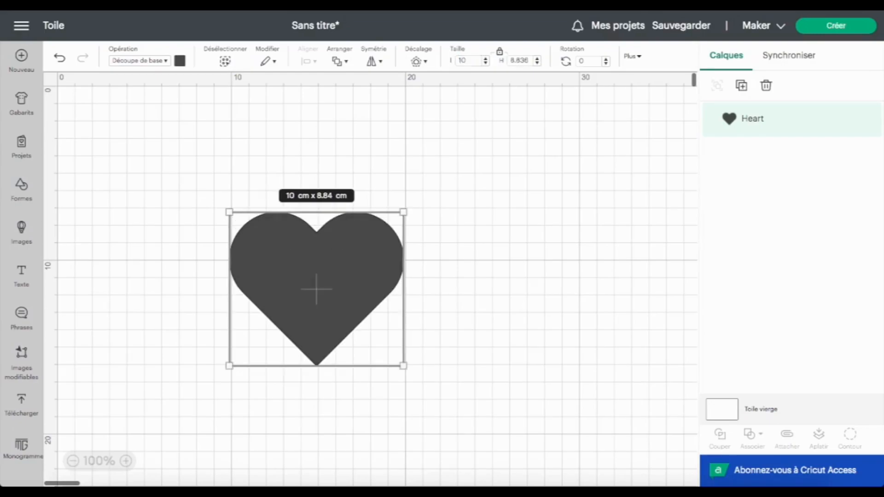
drag(358, 276, 290, 205)
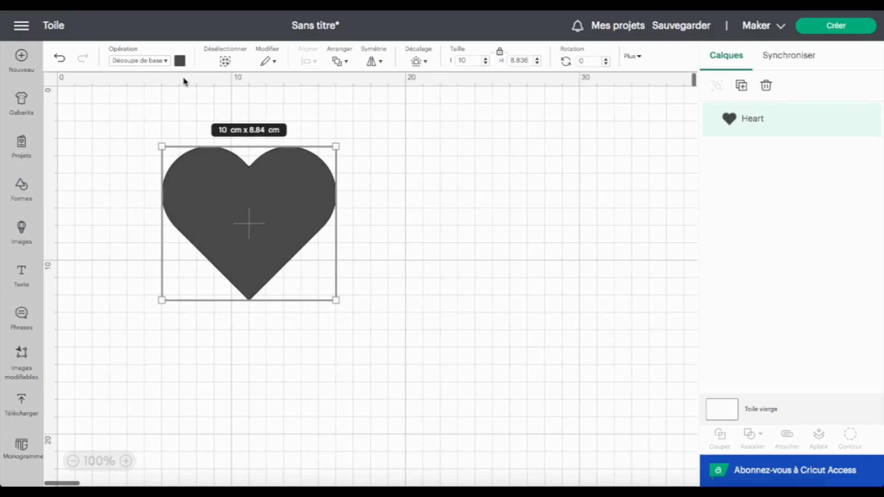
click(180, 61)
click(193, 136)
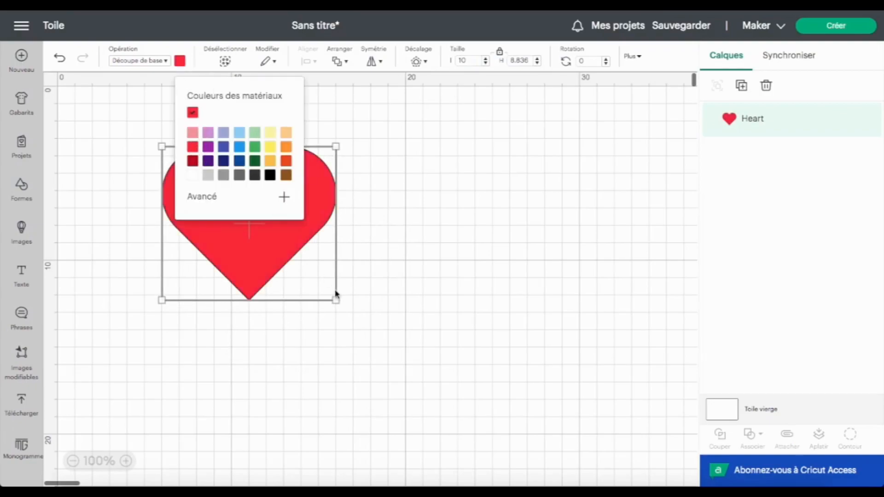
Duplicate the red heart and place the copy beside the original so their inner sides slightly overlap
click(742, 85)
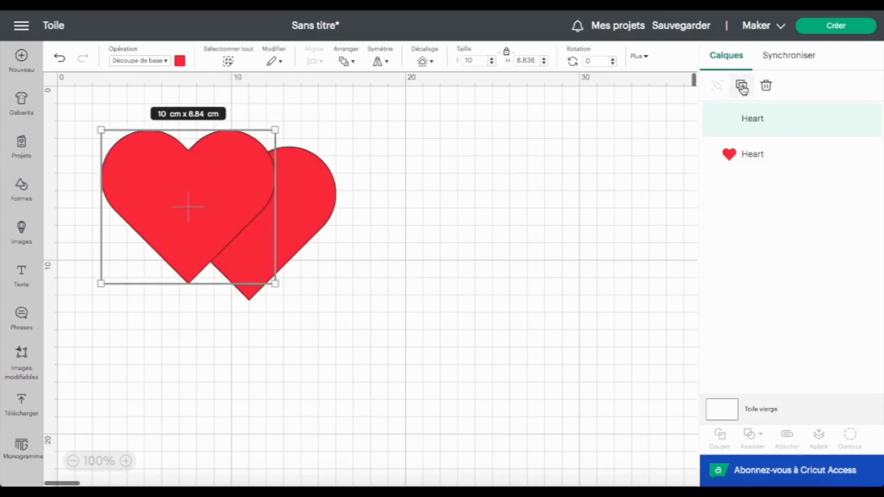
mouse_move(147, 199)
mouse_down()
mouse_move(386, 218)
mouse_move(355, 213)
mouse_move(365, 215)
mouse_move(344, 233)
mouse_move(377, 205)
mouse_move(370, 213)
mouse_up()
Centre the two hearts vertically on each other and join them into one shape with Lier
mouse_move(262, 124)
mouse_down()
mouse_move(397, 284)
mouse_move(395, 247)
mouse_up()
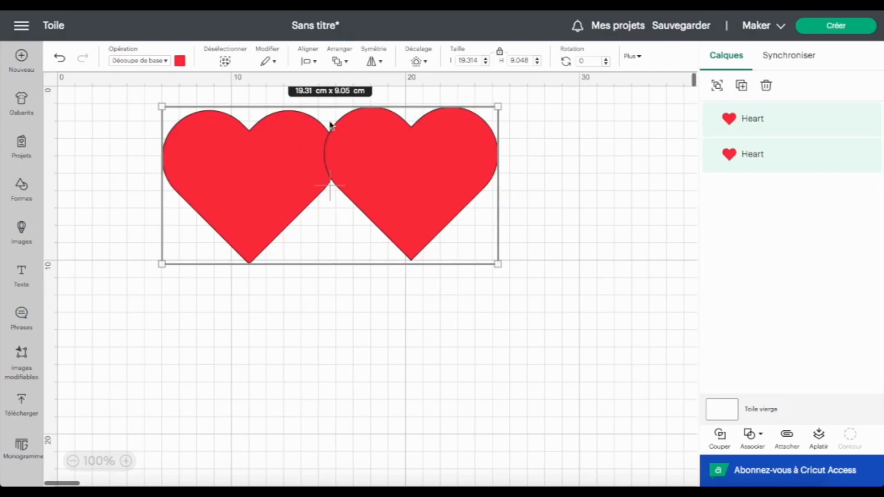
click(316, 64)
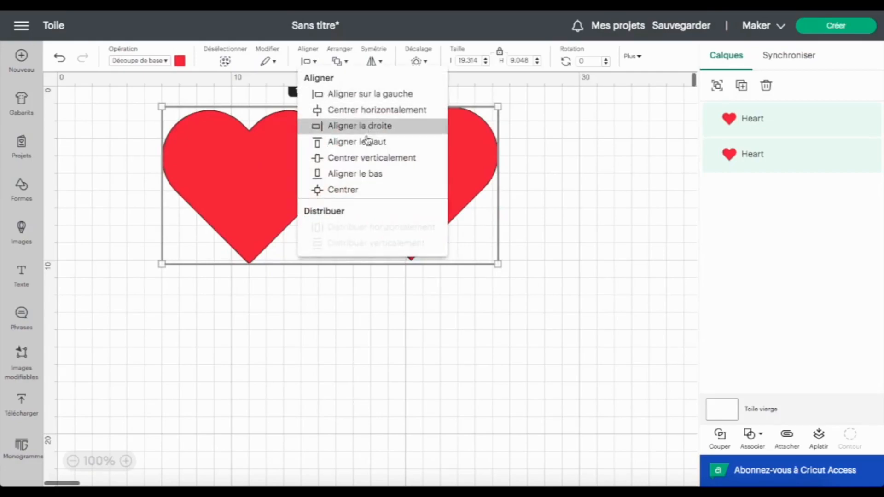
click(395, 159)
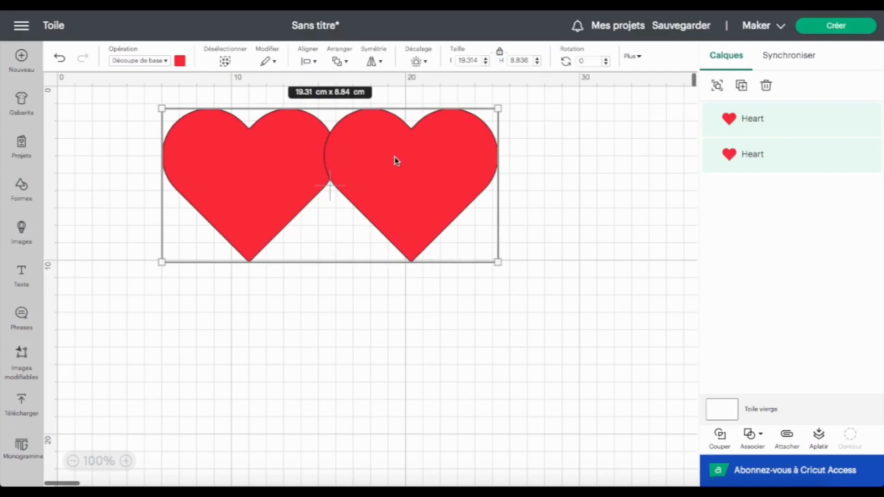
click(760, 437)
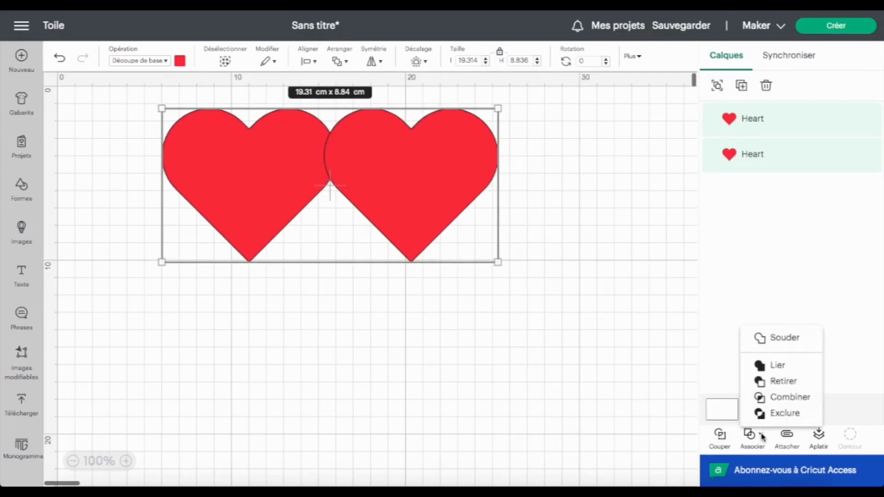
click(777, 365)
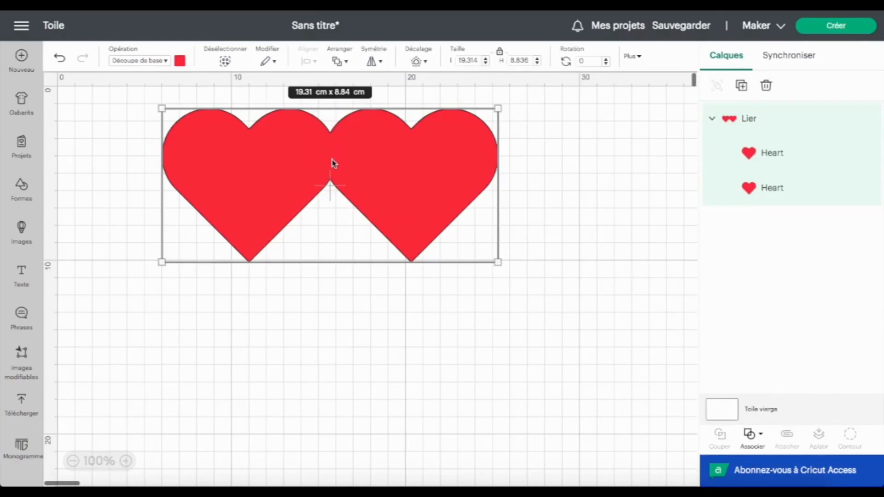
Add a vertical score line where the two hearts meet and shorten it to about 2.82 cm
click(23, 188)
click(68, 115)
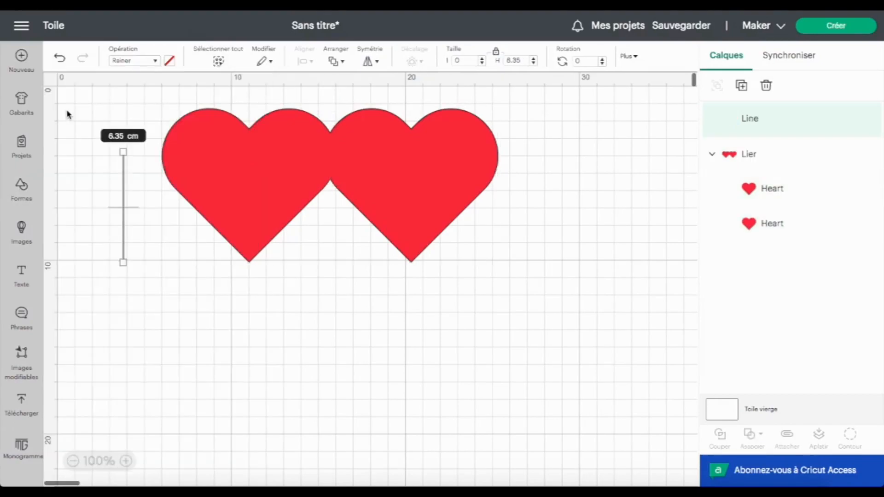
drag(124, 175, 331, 154)
drag(330, 239, 329, 179)
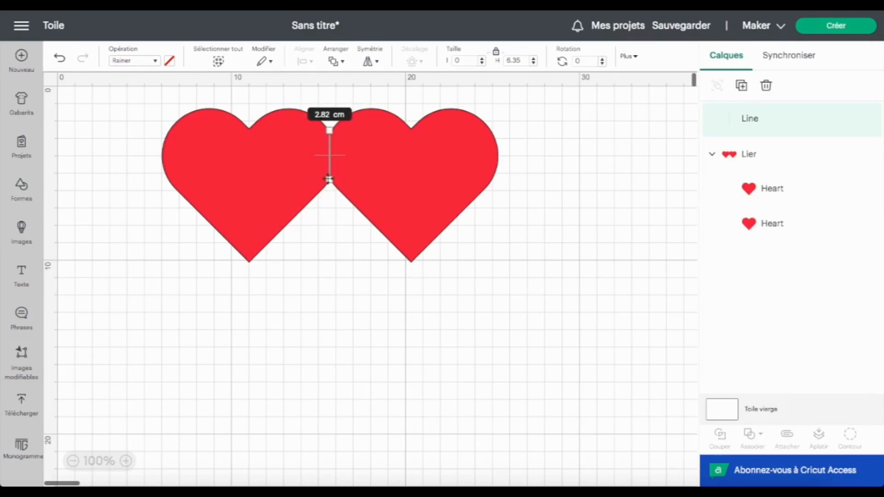
Centre the score line horizontally on the joined hearts
drag(293, 97, 353, 191)
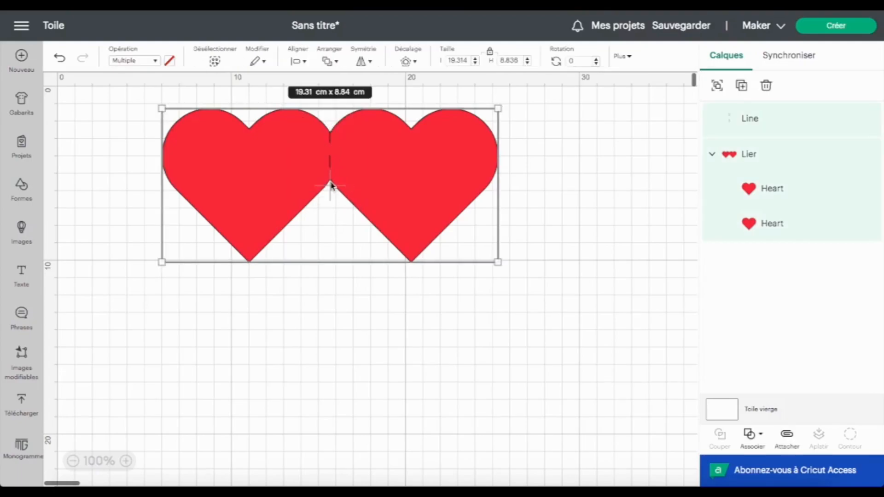
click(305, 61)
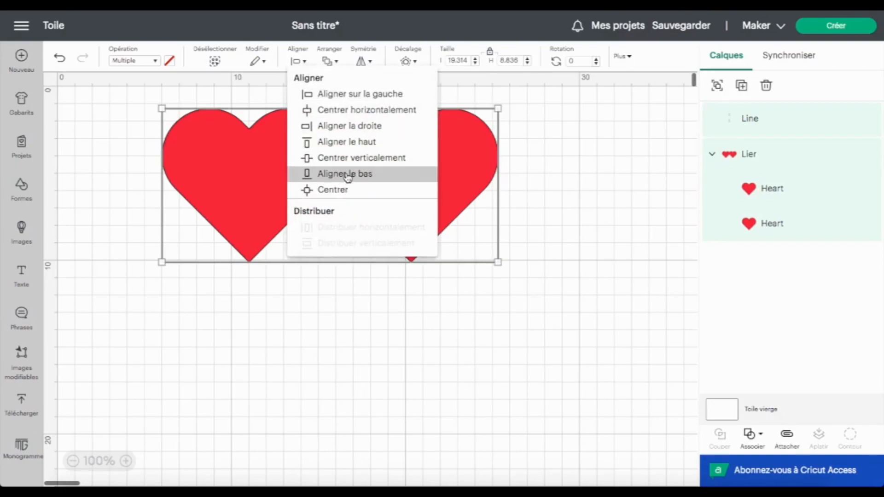
click(392, 111)
click(352, 290)
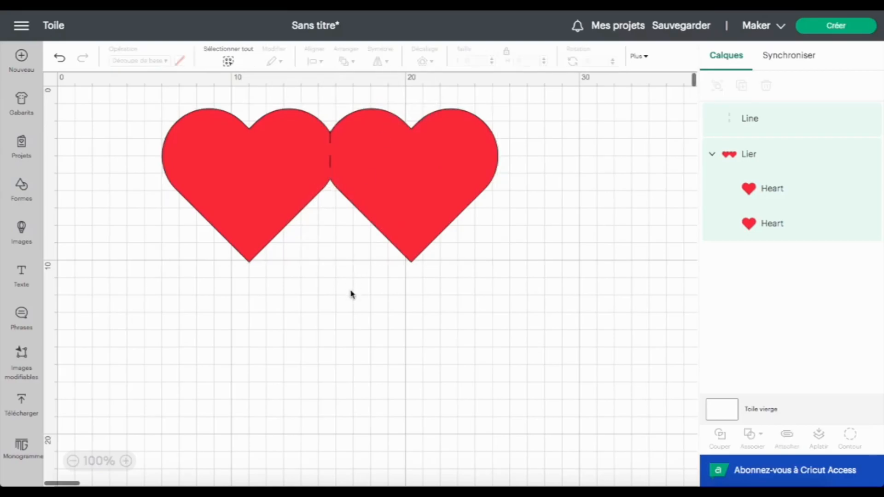
Shorten the score line to about 2.73 cm so its ends meet the upper and lower notches between the hearts
click(127, 461)
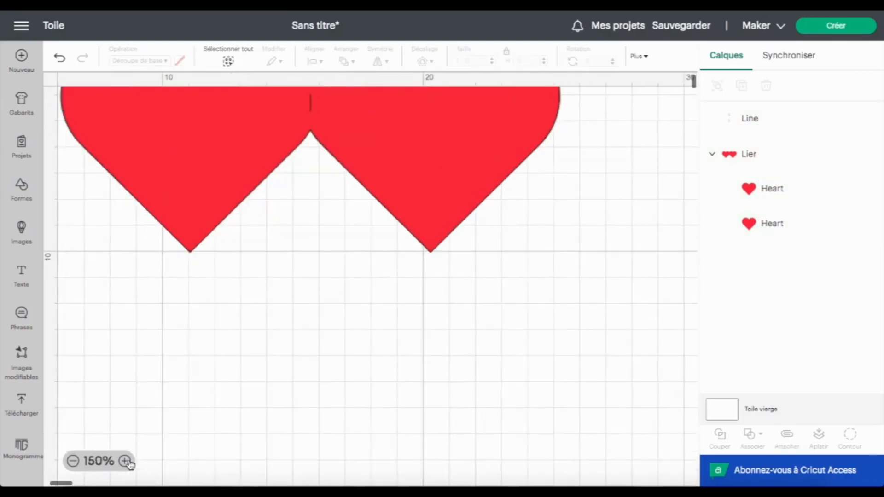
click(127, 461)
click(128, 462)
click(129, 461)
scroll(201, 185, up, 5)
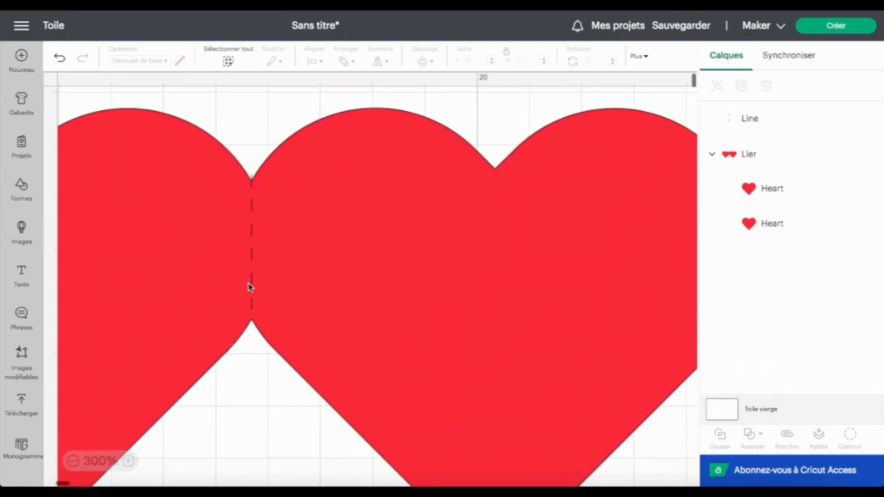
click(256, 243)
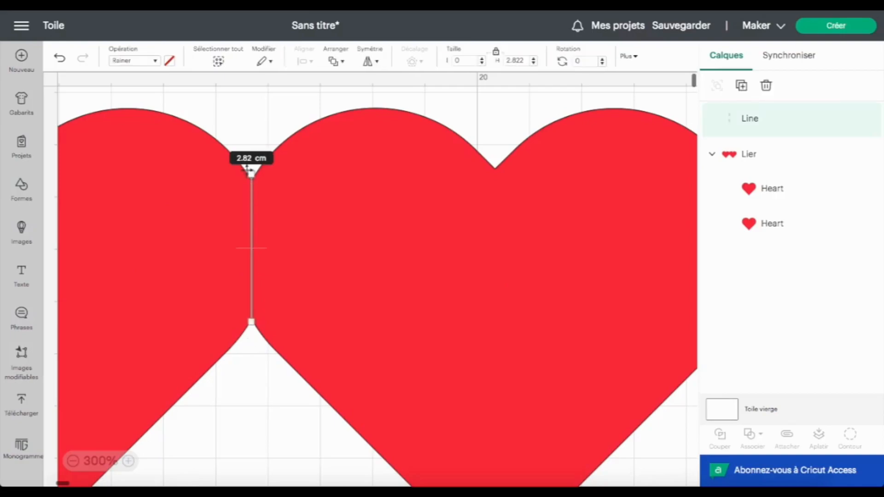
drag(251, 174, 251, 179)
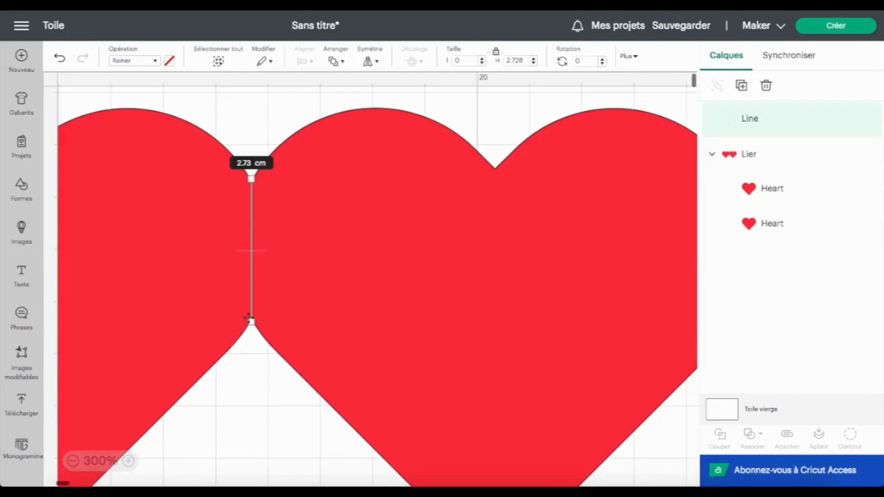
mouse_move(251, 323)
mouse_down()
mouse_move(251, 340)
mouse_move(251, 322)
mouse_up()
click(258, 369)
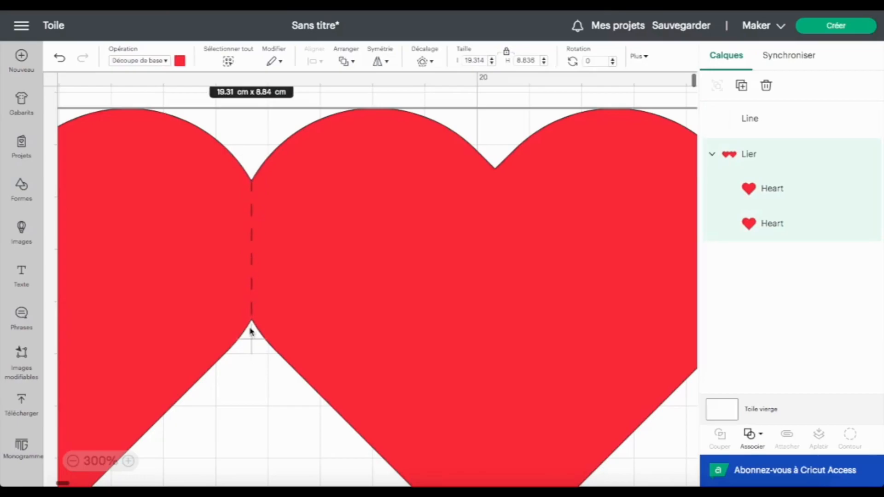
click(98, 462)
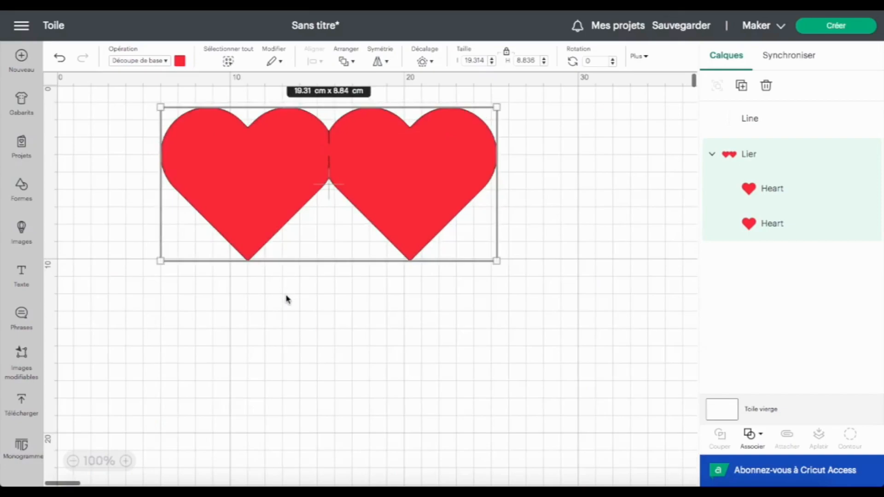
click(302, 294)
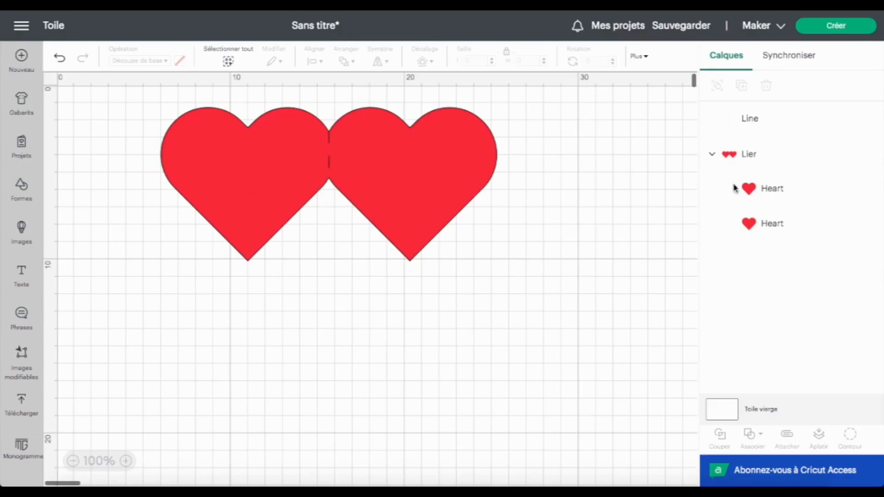
Create an inward offset of the right-hand heart with a distance of -0.776 cm and square corners
click(788, 192)
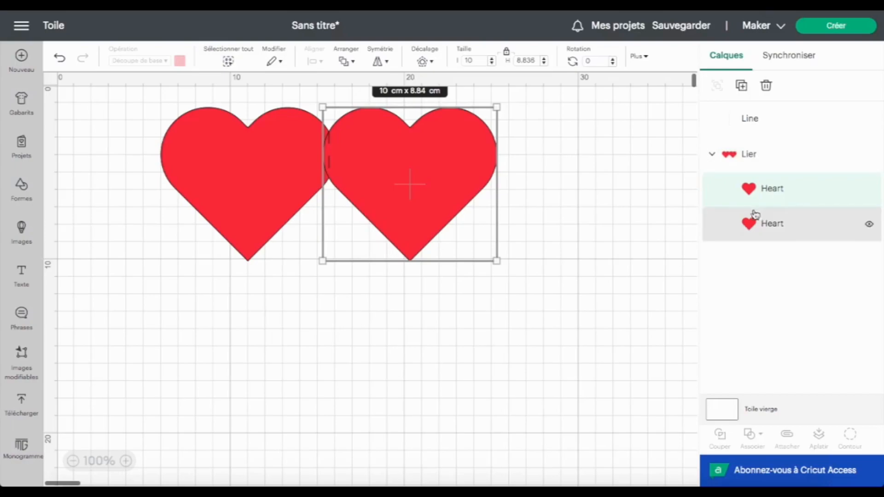
click(428, 63)
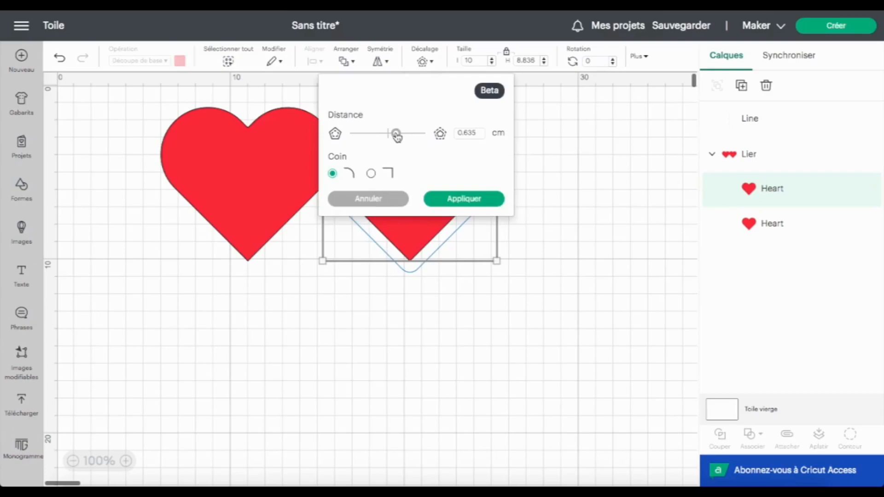
drag(397, 137, 378, 134)
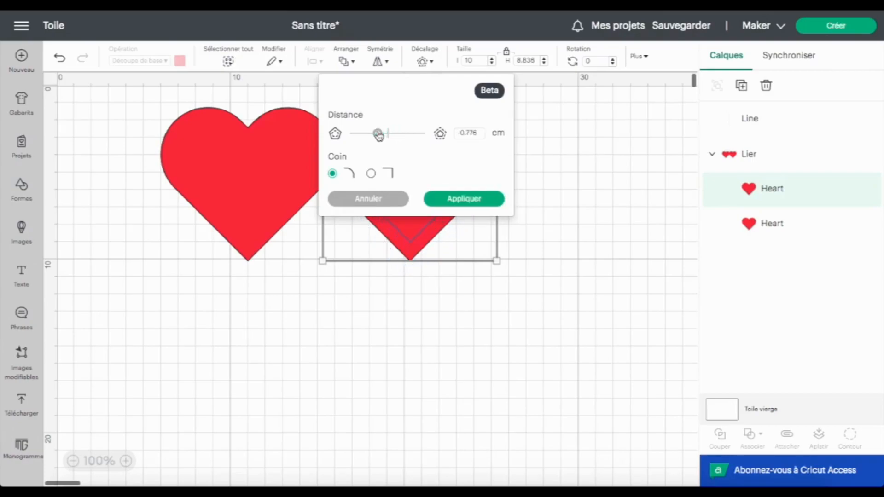
scroll(291, 212, right, 3)
scroll(290, 213, right, 5)
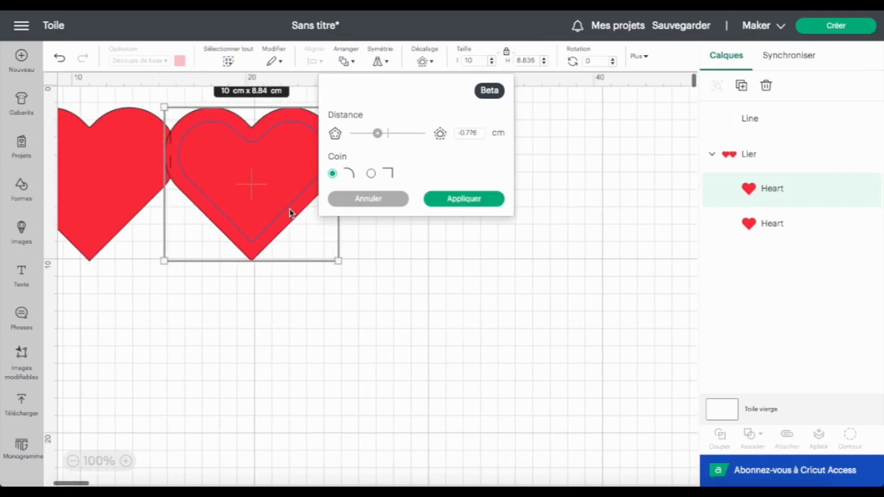
scroll(290, 213, right, 2)
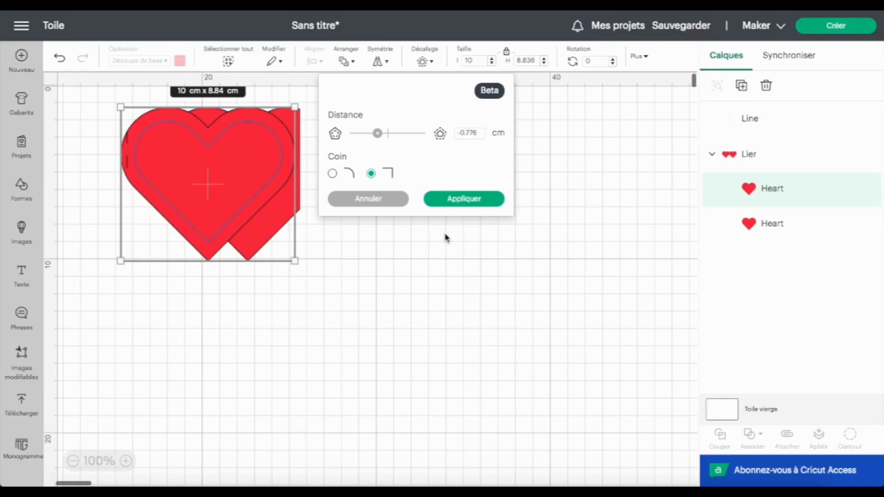
click(460, 199)
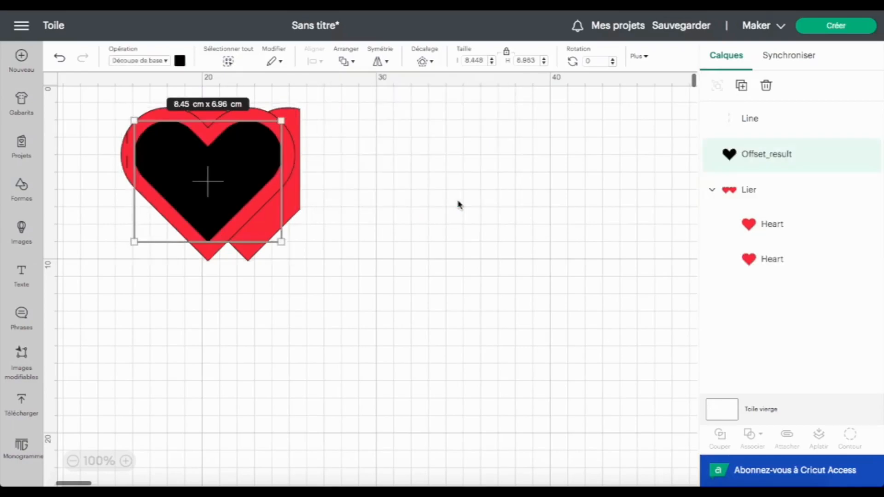
Select the whole design, including the offset heart and score line, and move it lower on the canvas
key(ctrl+z)
drag(108, 98, 222, 245)
drag(95, 168, 195, 194)
drag(330, 210, 187, 288)
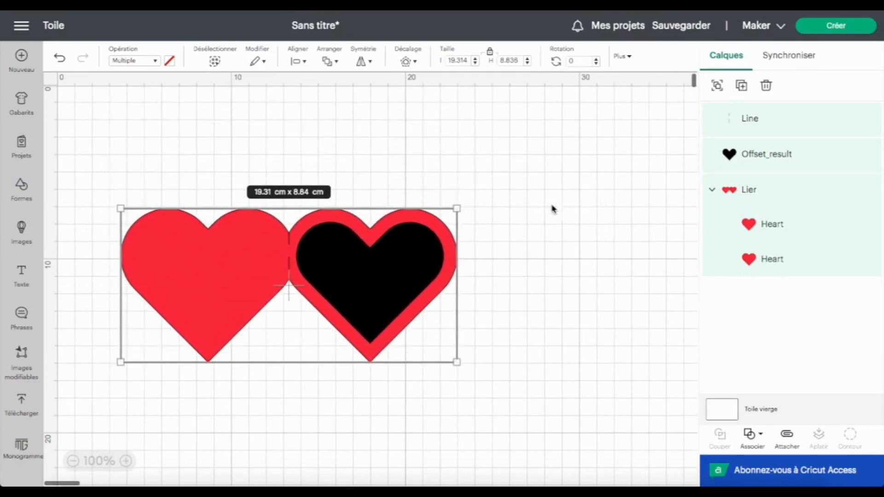
Recolour the black offset heart white
click(736, 161)
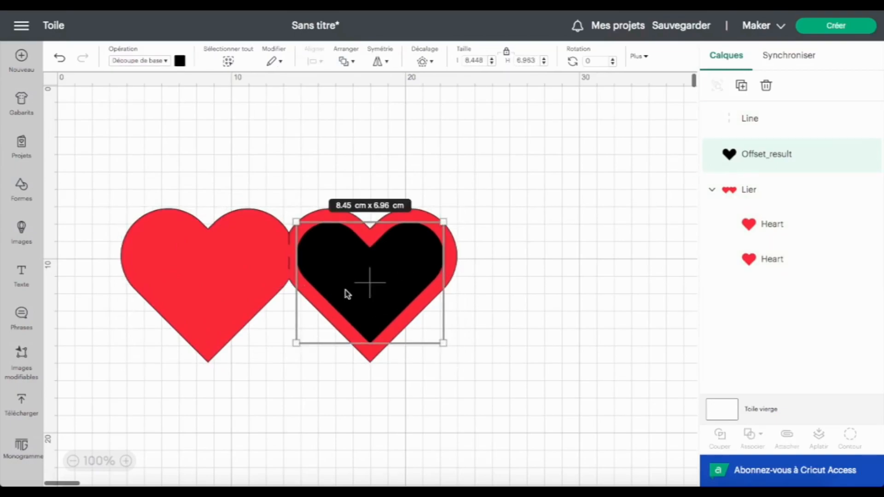
click(180, 62)
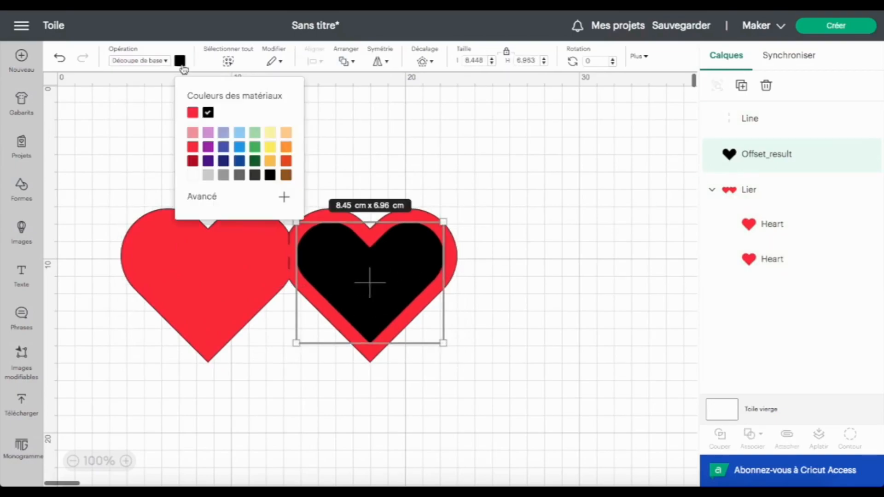
click(194, 176)
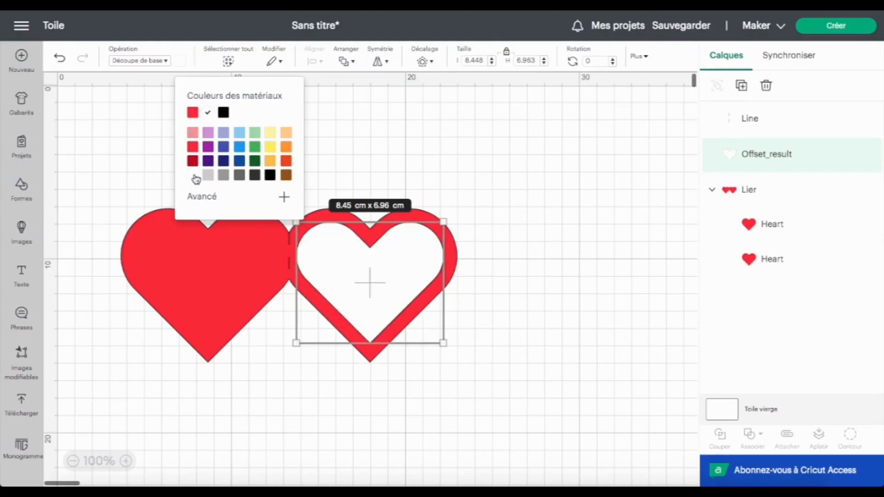
click(519, 294)
Attach the score line to the joined hearts and send the attached group to the back, behind the white heart
drag(250, 178, 295, 290)
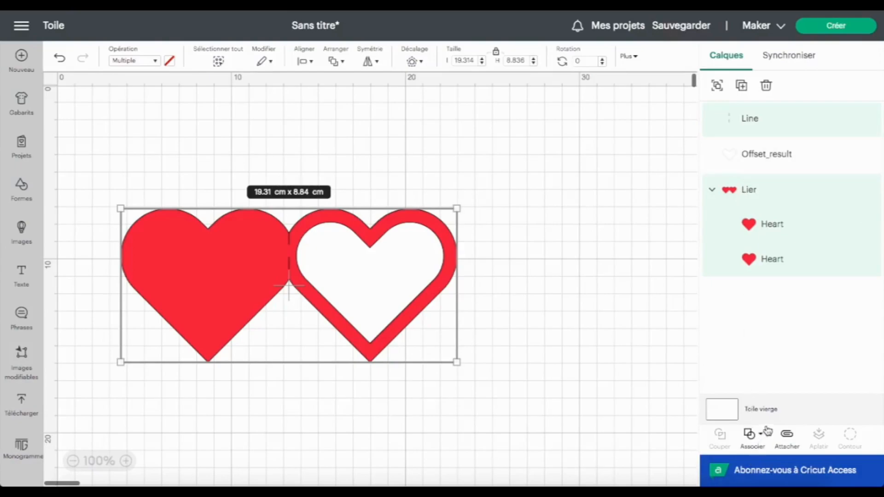
click(787, 436)
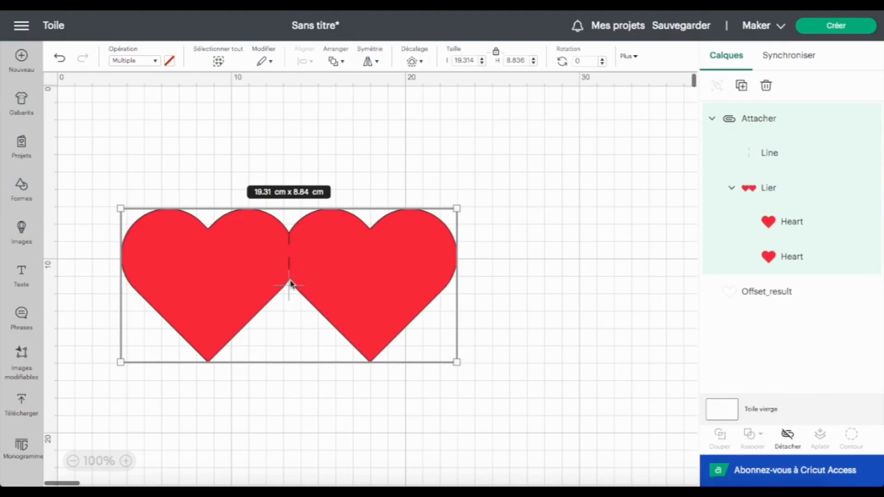
click(336, 60)
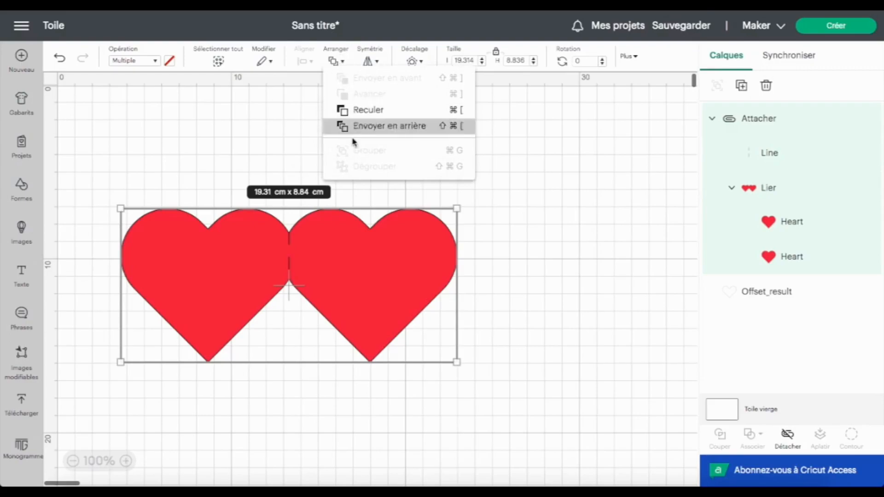
click(356, 129)
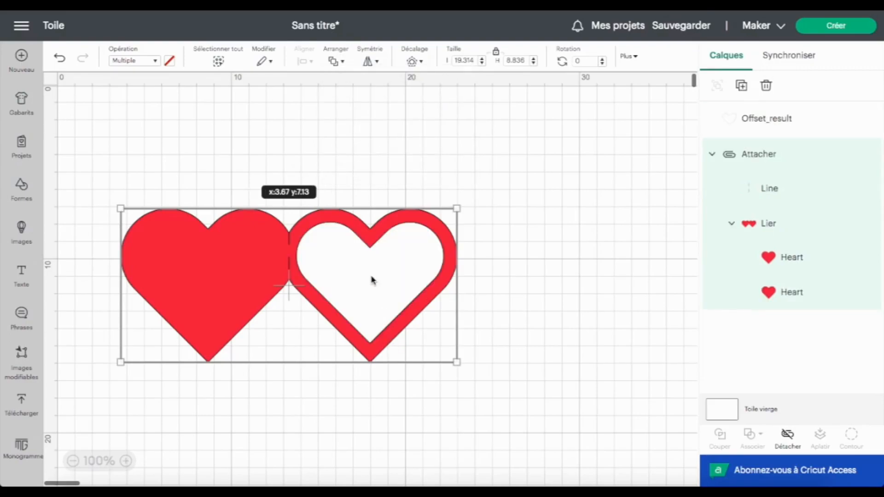
Add a new text object to the canvas and set its font to the Merlot writing font
click(754, 118)
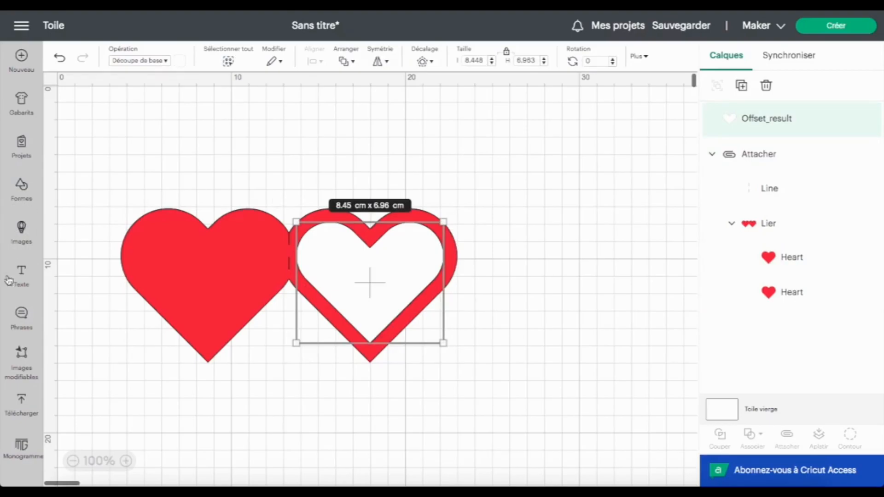
click(21, 277)
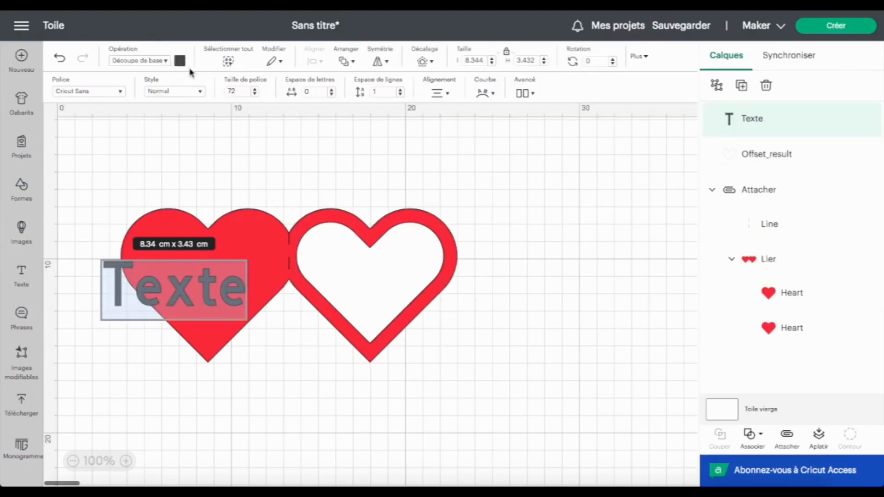
click(121, 94)
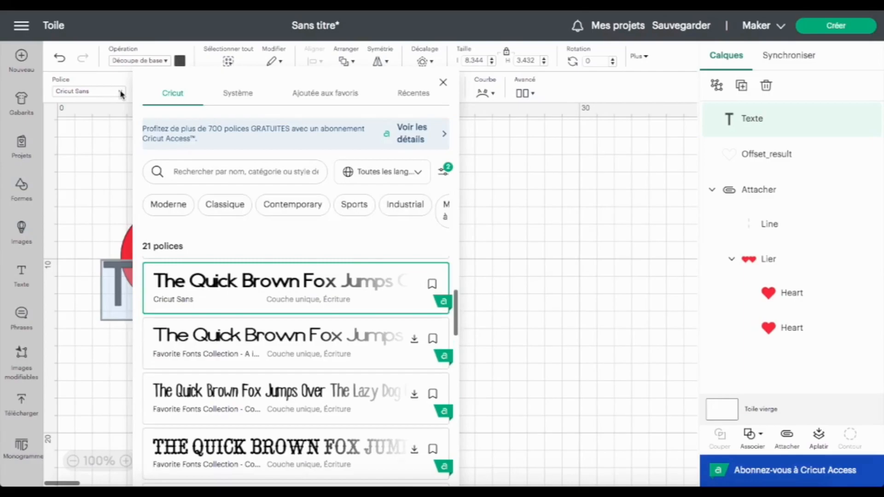
click(443, 171)
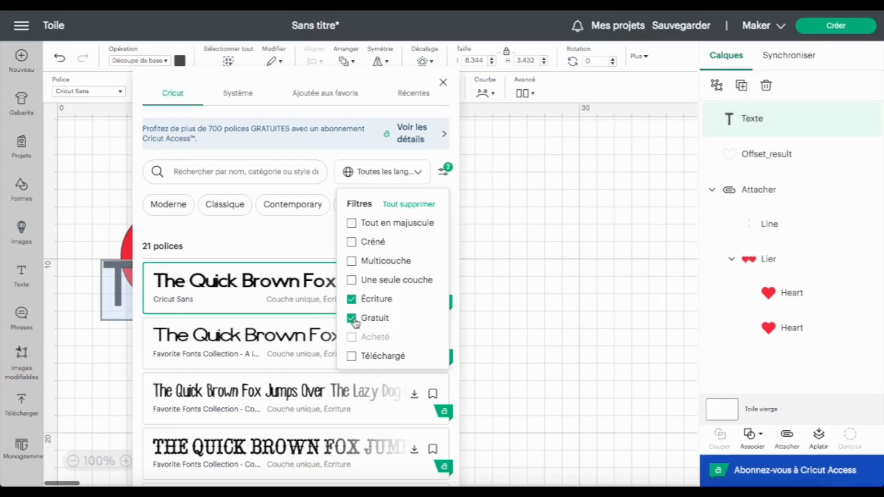
scroll(265, 358, down, 10)
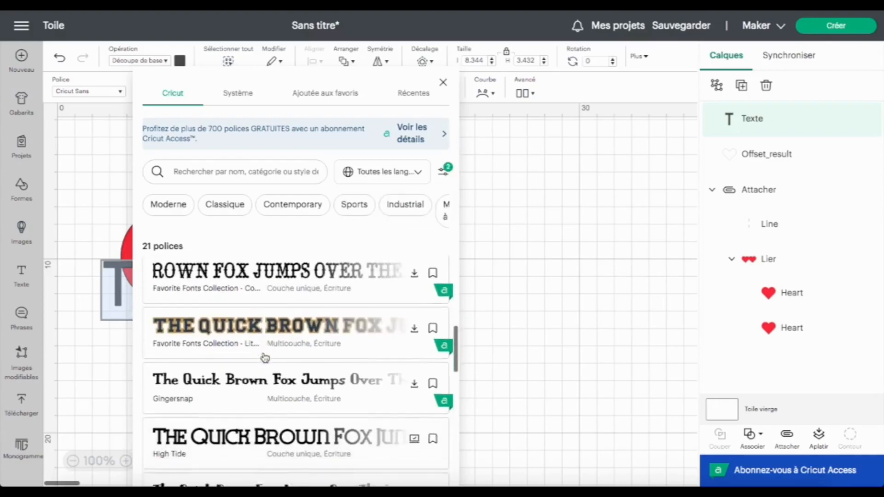
scroll(264, 358, down, 5)
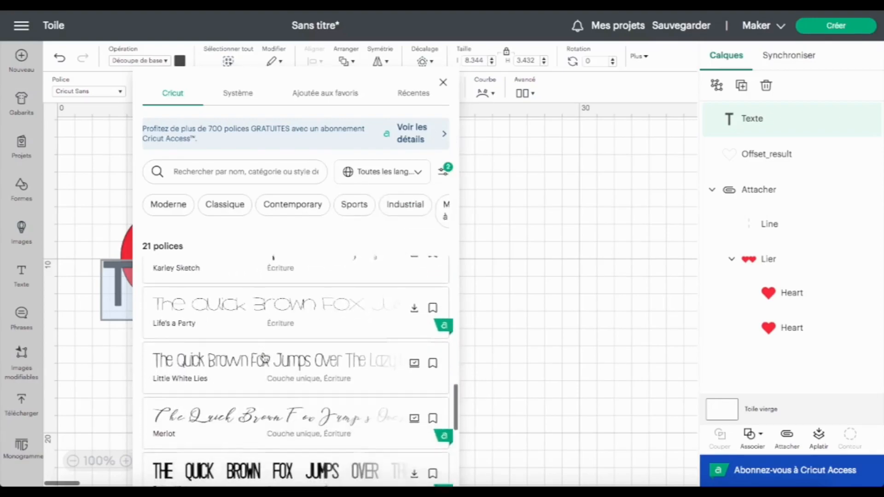
click(222, 411)
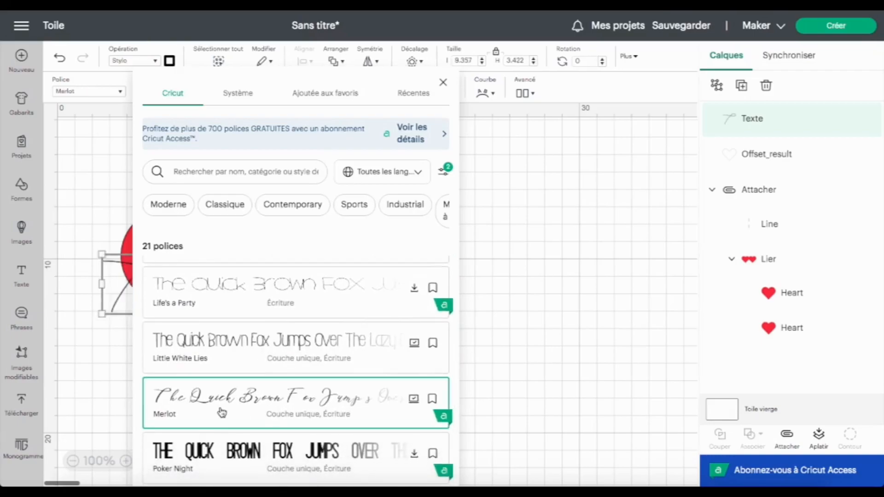
click(443, 83)
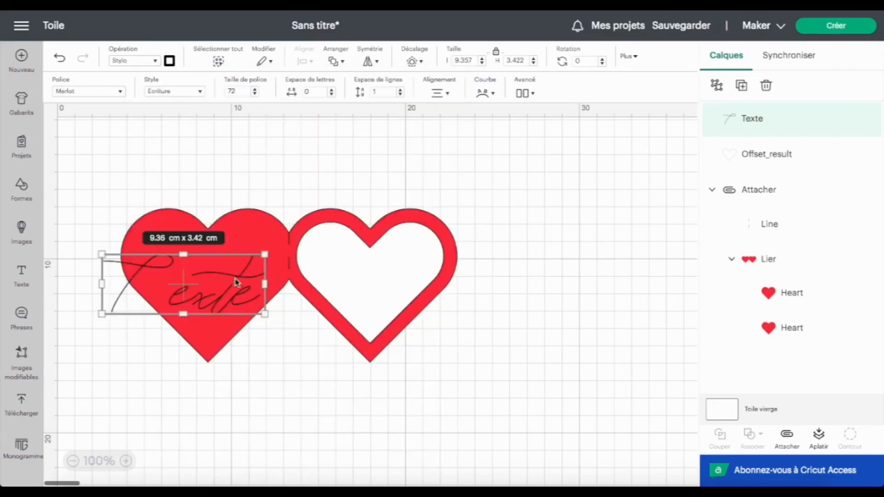
Replace the placeholder text with "Joyeuse"
double_click(206, 296)
text(joyeis)
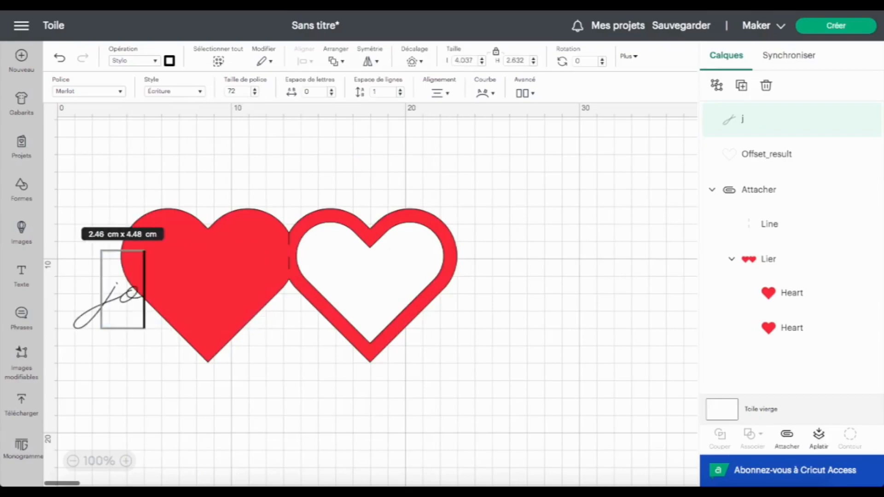
key(BackSpace)
key(BackSpace)
key(BackSpace)
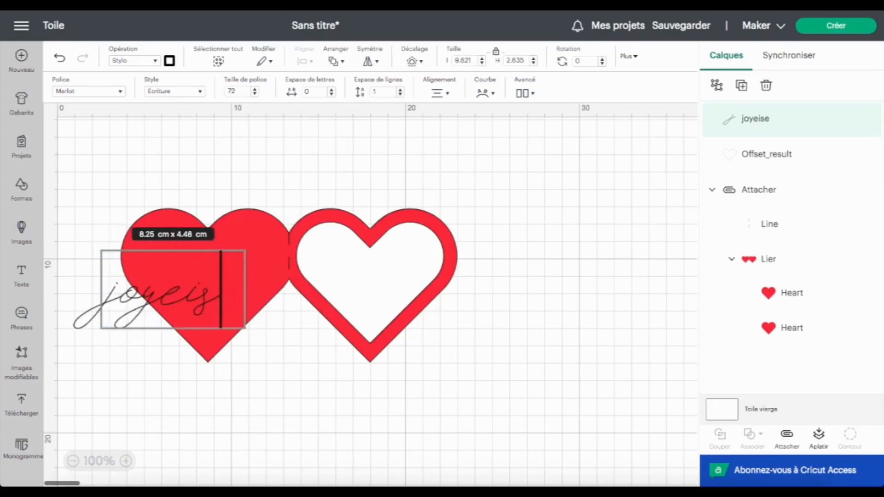
text(use)
key(Left)
key(Left)
key(Left)
key(Left)
key(Left)
key(Left)
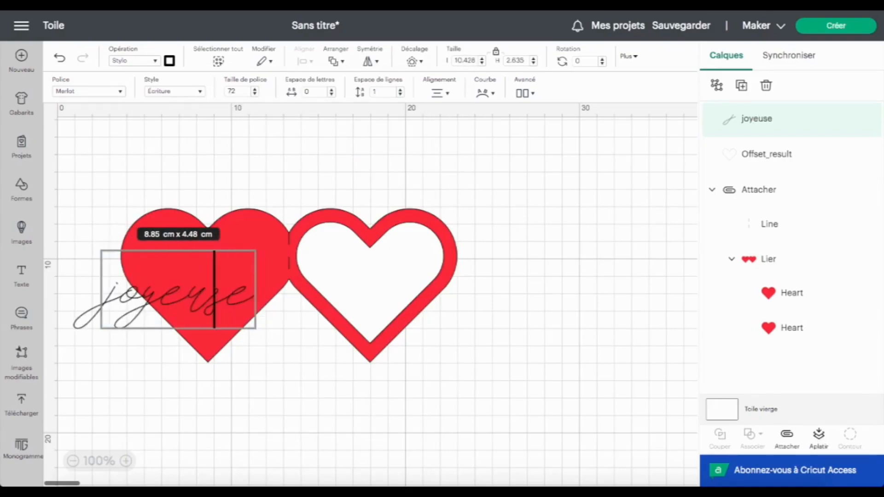
key(BackSpace)
text(J)
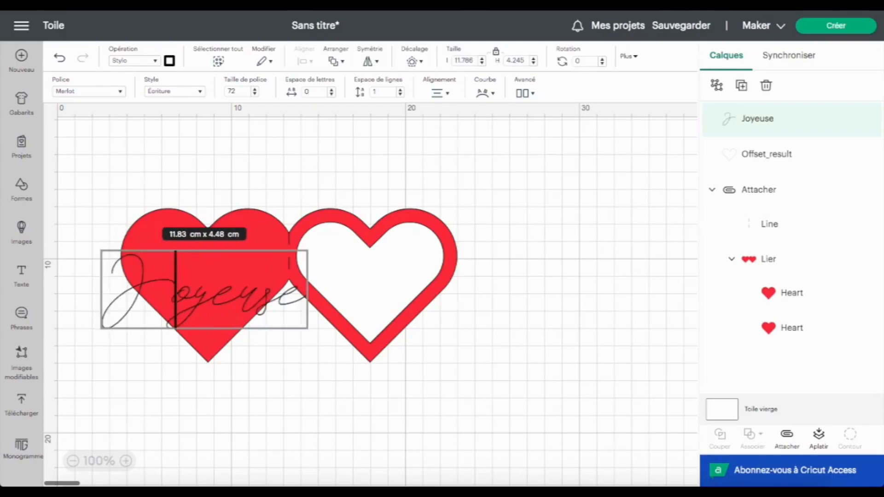
Duplicate the text twice to make the words "Saint" and "Valentin", placing them below and to the right of the hearts
click(742, 87)
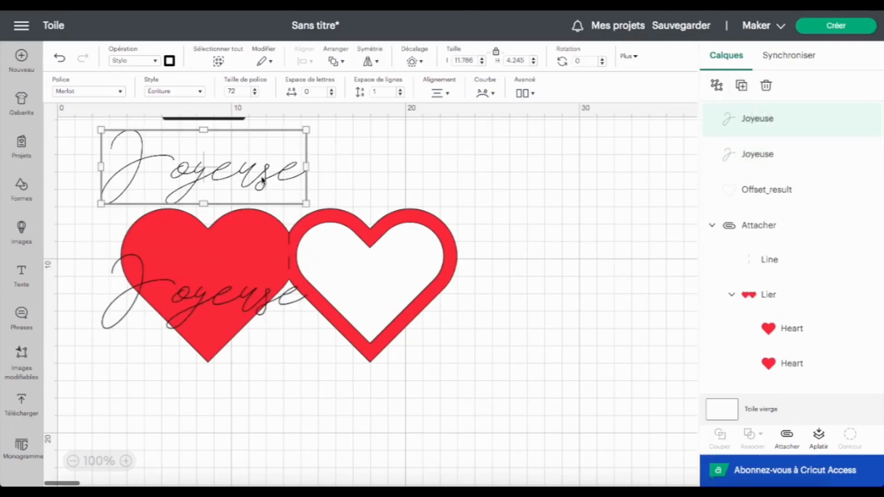
text(Saint)
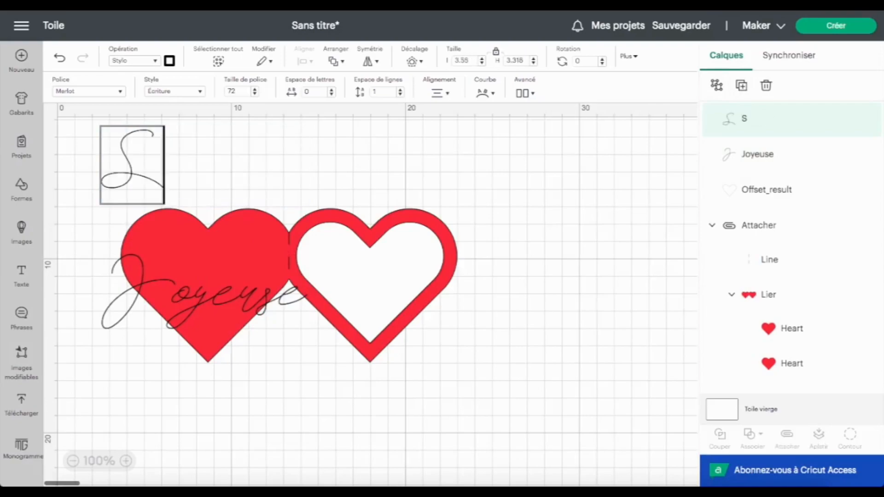
click(741, 85)
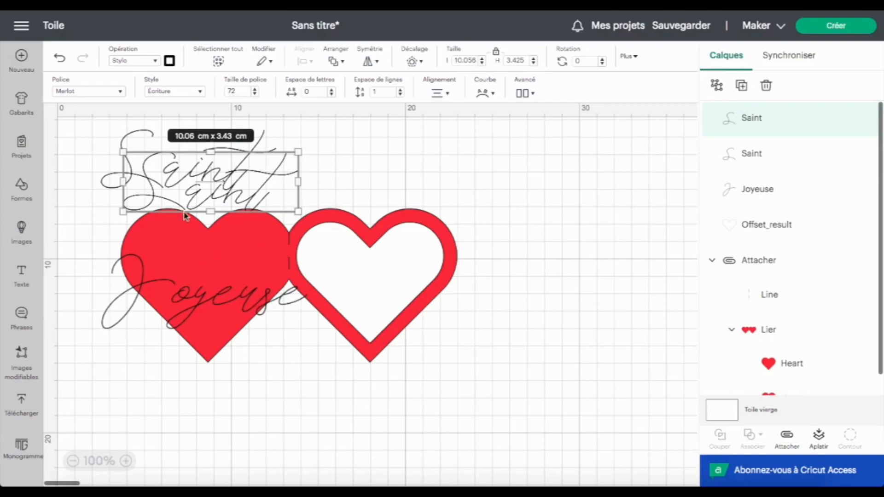
drag(174, 197, 488, 323)
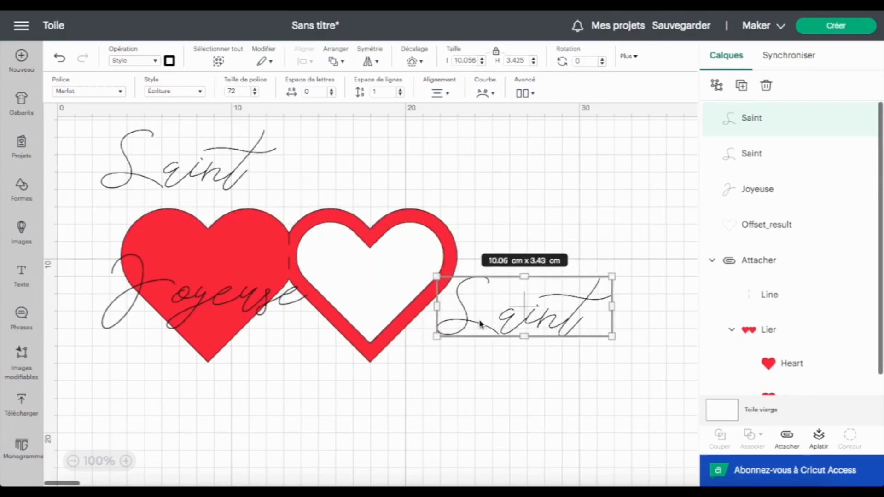
double_click(479, 319)
text(Vael)
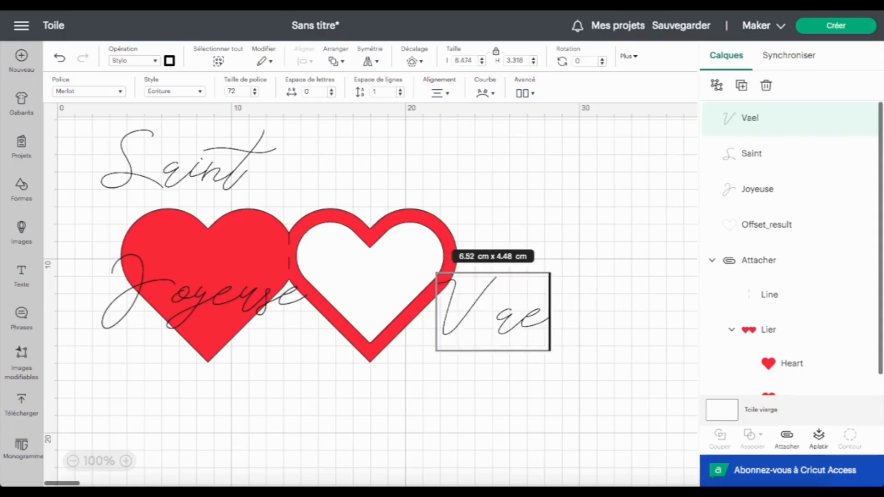
key(BackSpace)
text(lentin)
click(121, 157)
drag(121, 157, 334, 397)
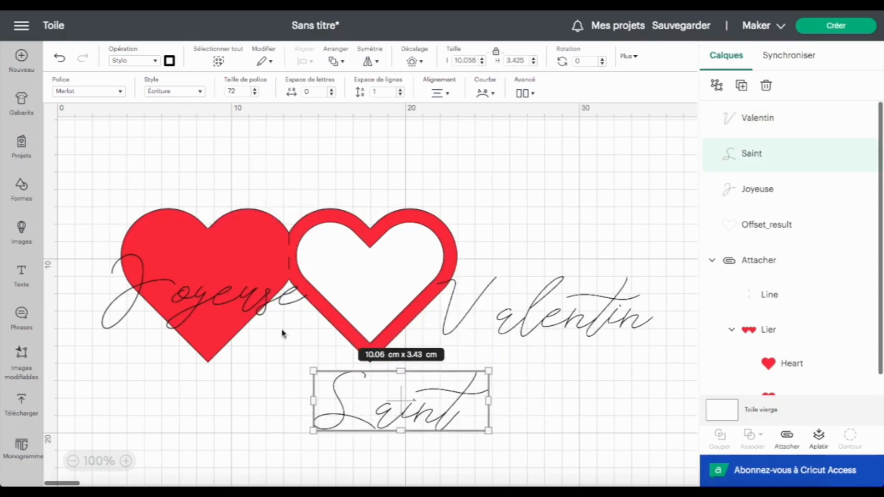
Scale the three words down together to about 11.7 cm overall width and move them onto the white heart
shift+click(115, 310)
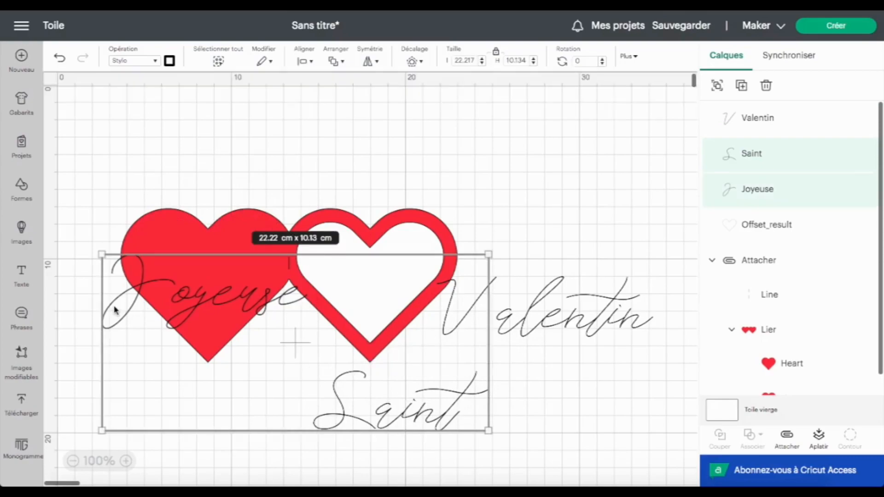
shift+click(580, 330)
drag(653, 254, 306, 365)
drag(124, 386, 340, 257)
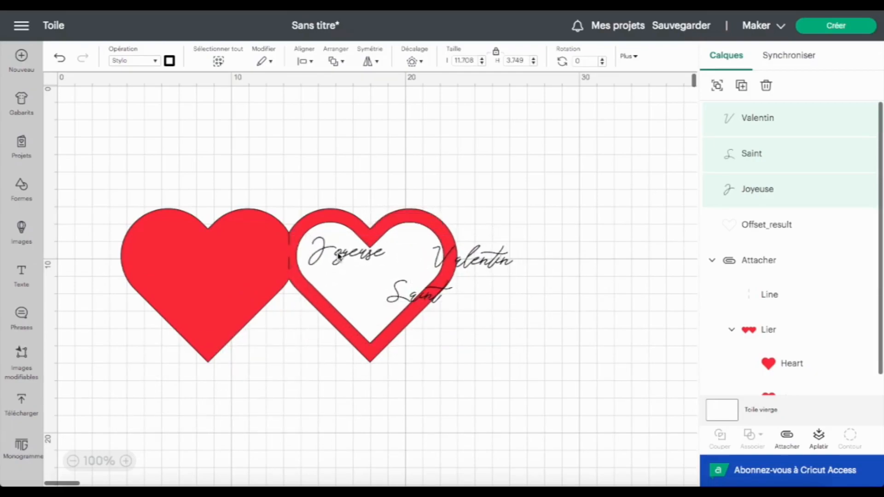
Arrange the words inside the white heart, with "Joyeuse" and "Saint" side by side and "Valentin" centred beneath them
click(495, 345)
drag(421, 300, 369, 281)
drag(474, 265, 383, 307)
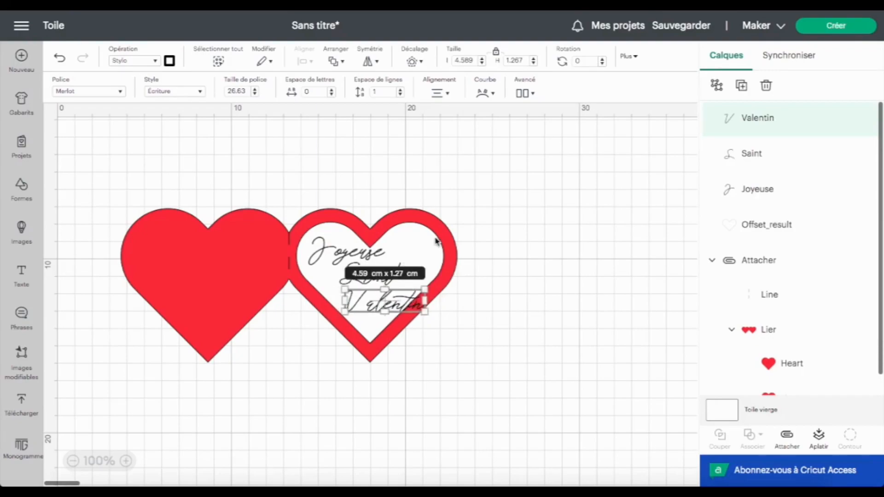
click(349, 252)
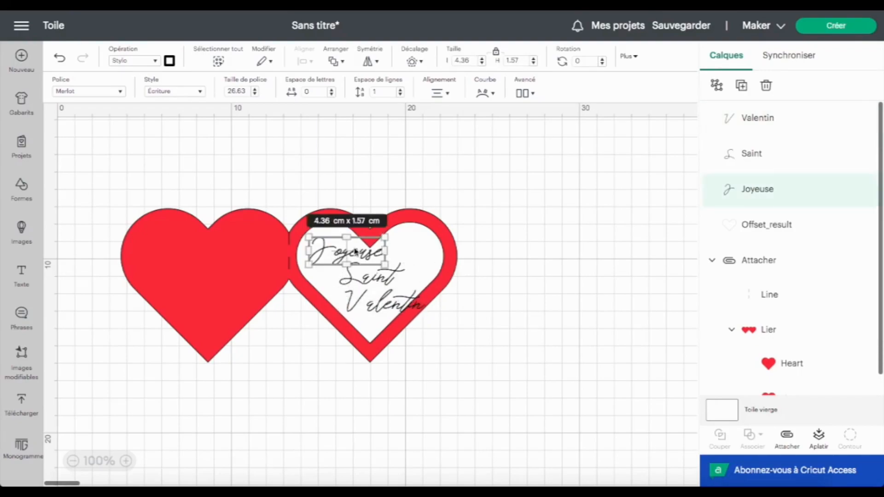
drag(386, 236, 321, 245)
drag(384, 278, 392, 253)
drag(379, 307, 369, 282)
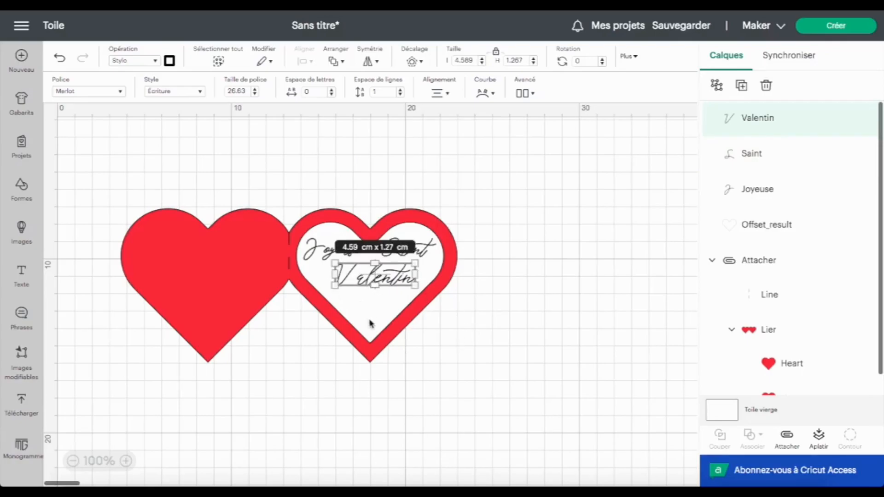
Search the image library for "coeur", limit the results to free images, and add the two heart balloons to the canvas
click(21, 233)
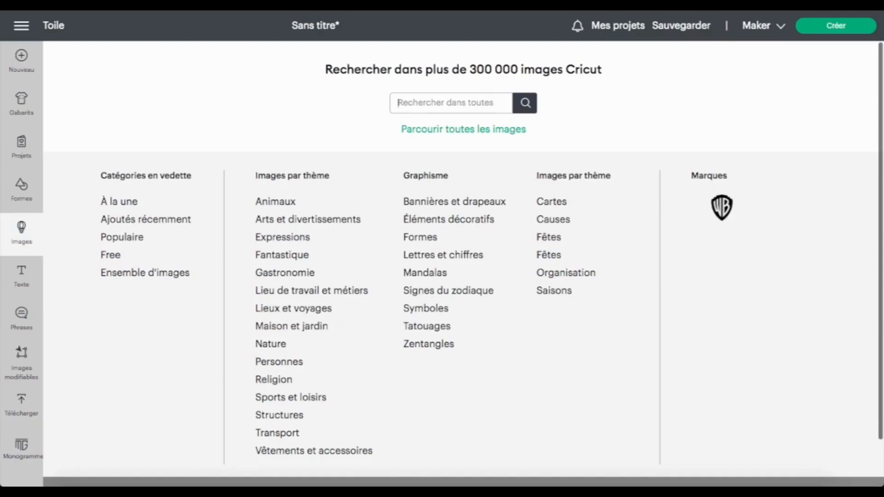
text(coue)
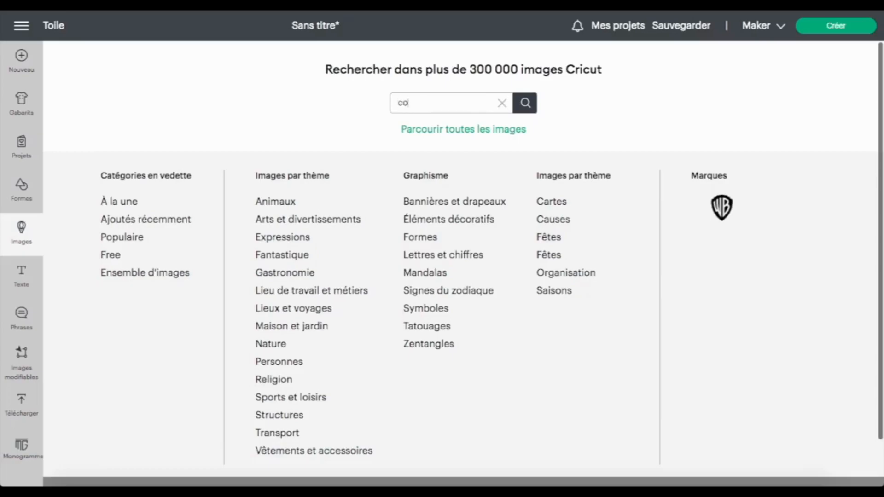
text(r)
key(Return)
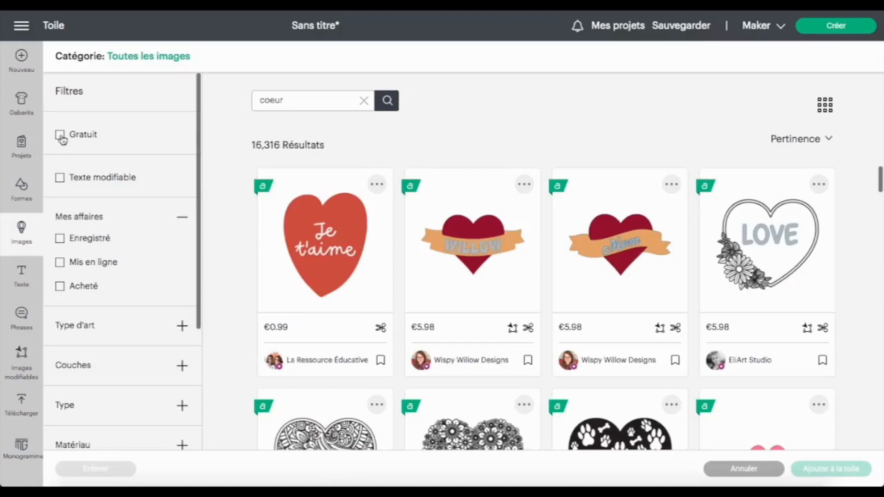
click(60, 134)
scroll(492, 313, down, 15)
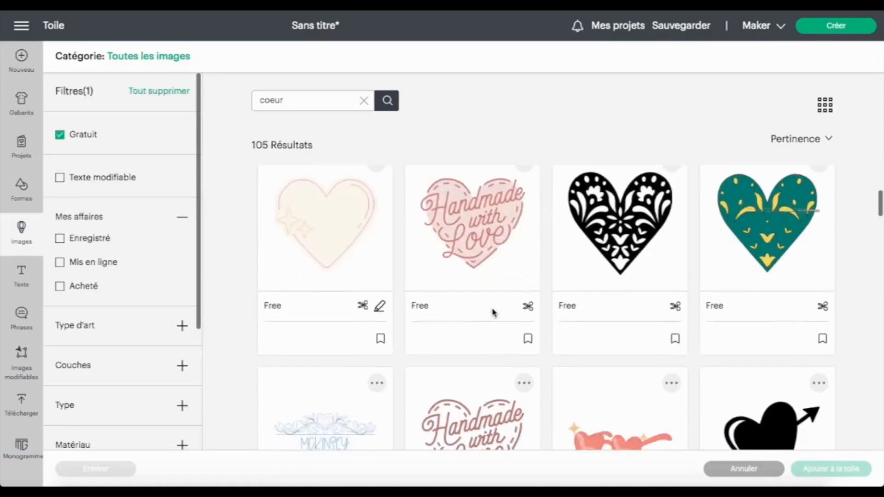
scroll(493, 313, down, 15)
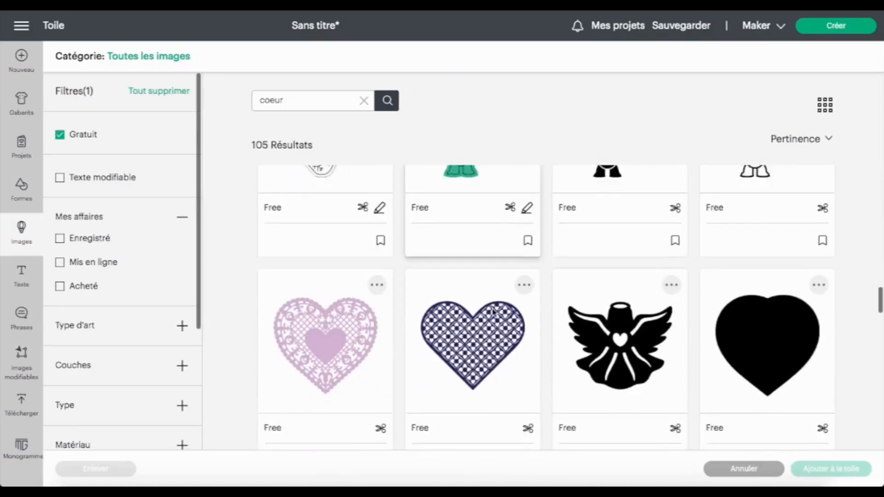
scroll(493, 314, down, 15)
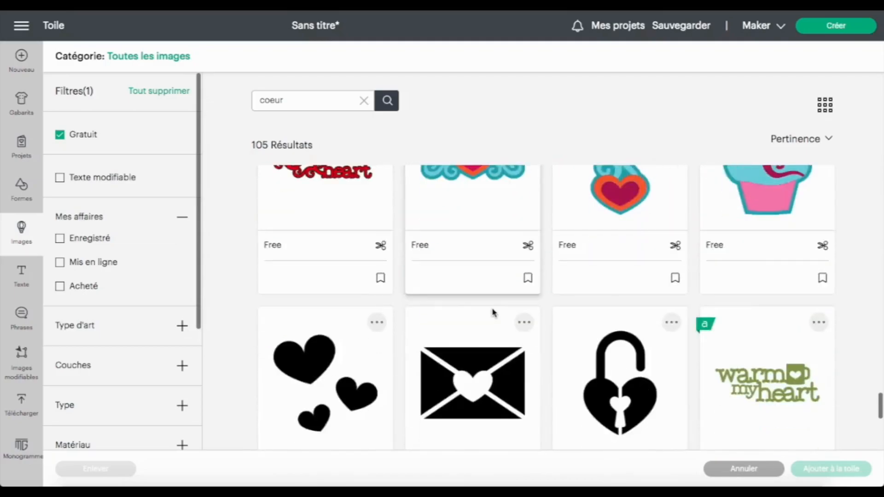
scroll(492, 313, down, 3)
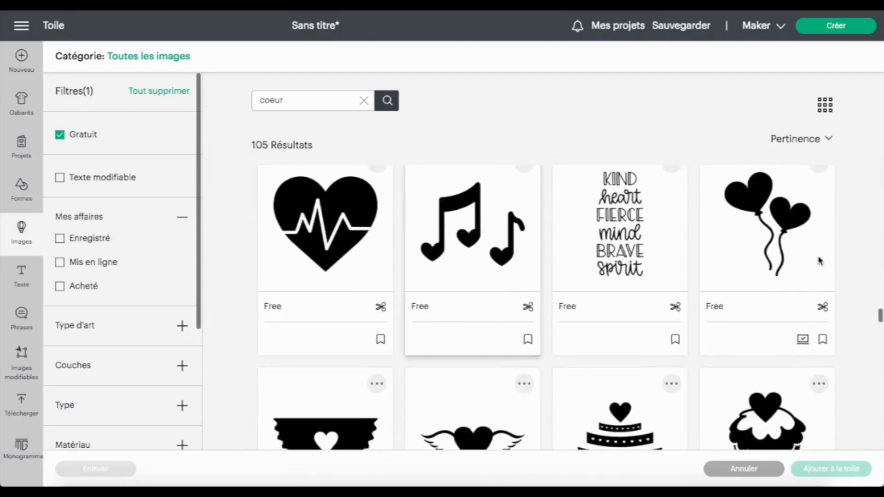
click(815, 225)
click(831, 470)
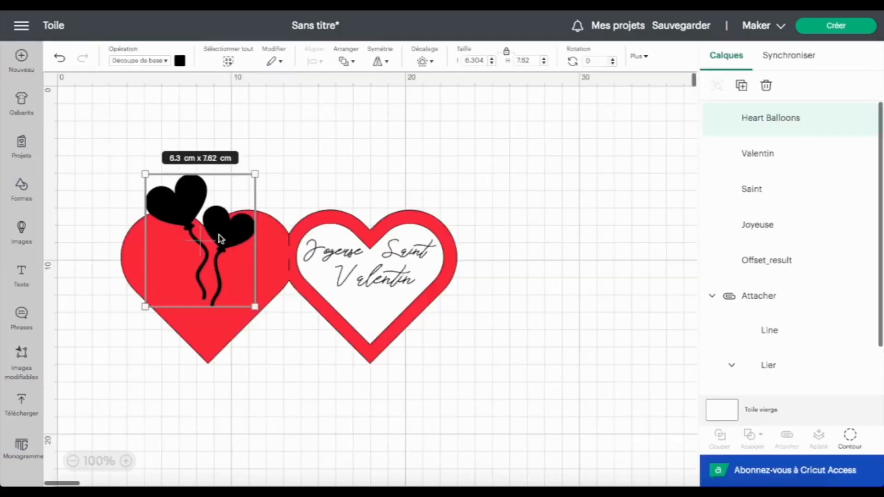
Set the heart balloons to pen drawing and shrink them to about 2.08 × 2.51 cm beneath "Valentin" in the white heart
click(166, 63)
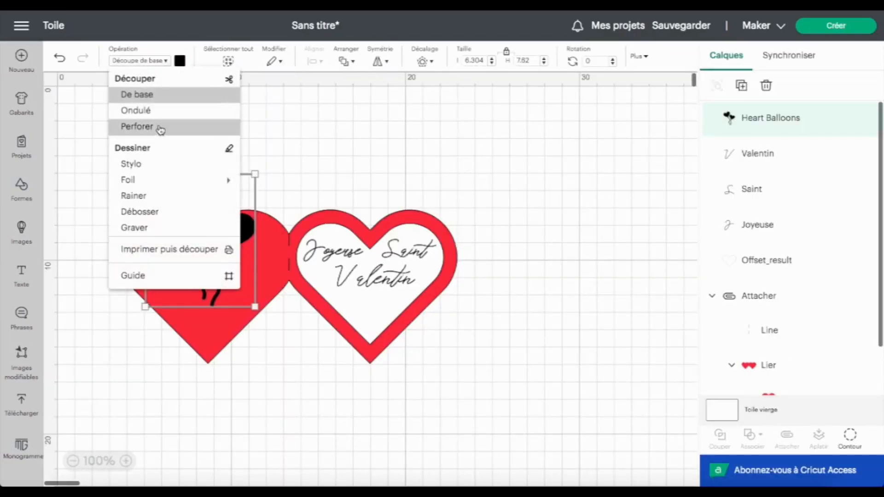
click(179, 168)
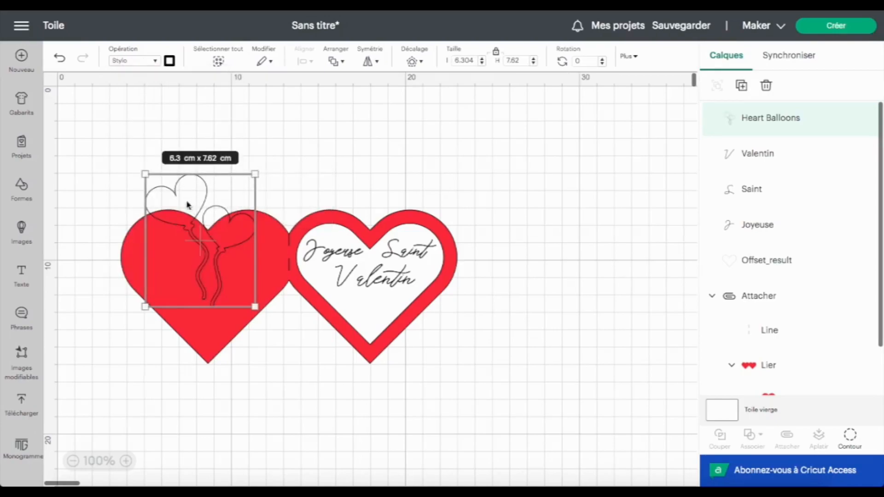
drag(175, 189, 336, 217)
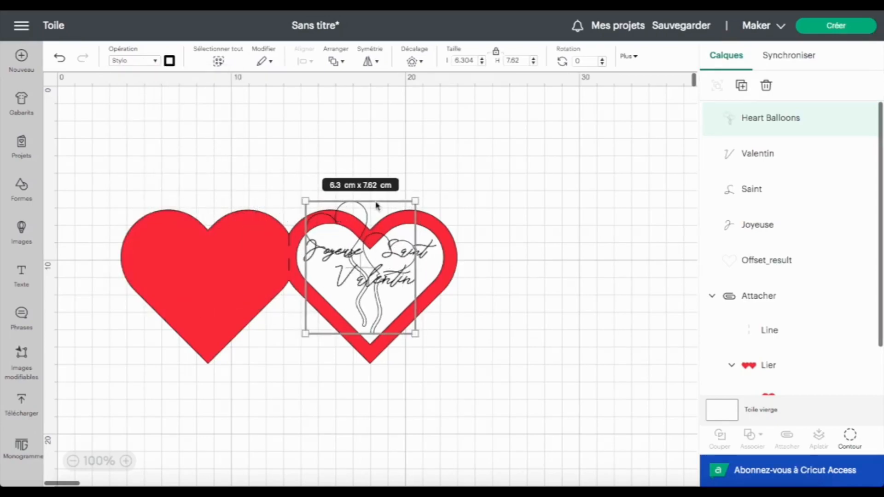
drag(415, 200, 378, 319)
drag(344, 293, 350, 292)
drag(380, 319, 379, 320)
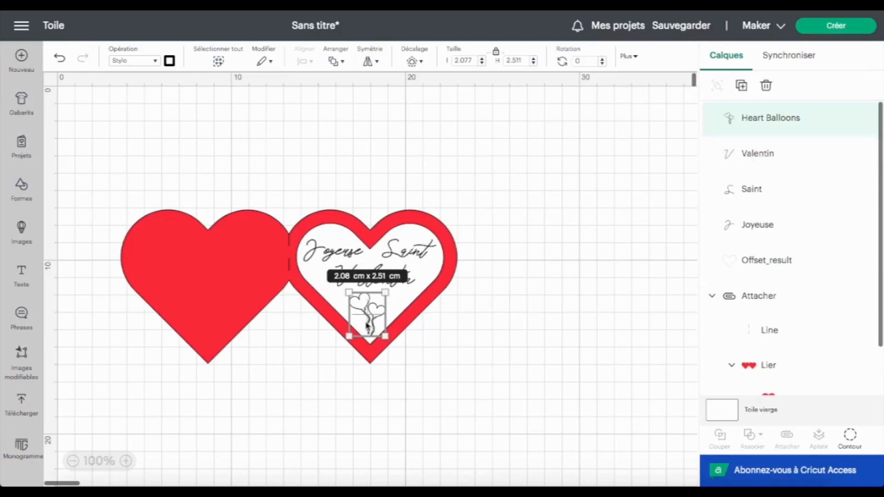
Attach the heart balloons, the three words and the white heart together, and move them off the red hearts to an empty area
click(170, 61)
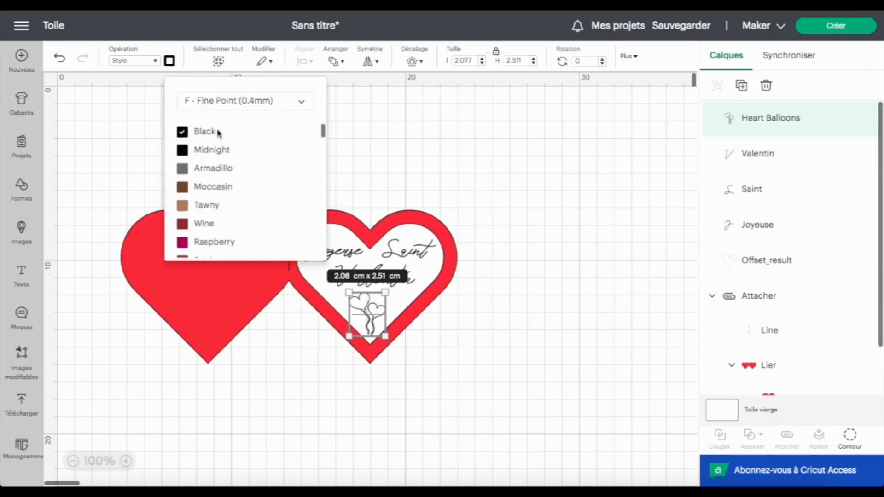
shift+click(774, 153)
shift+click(764, 189)
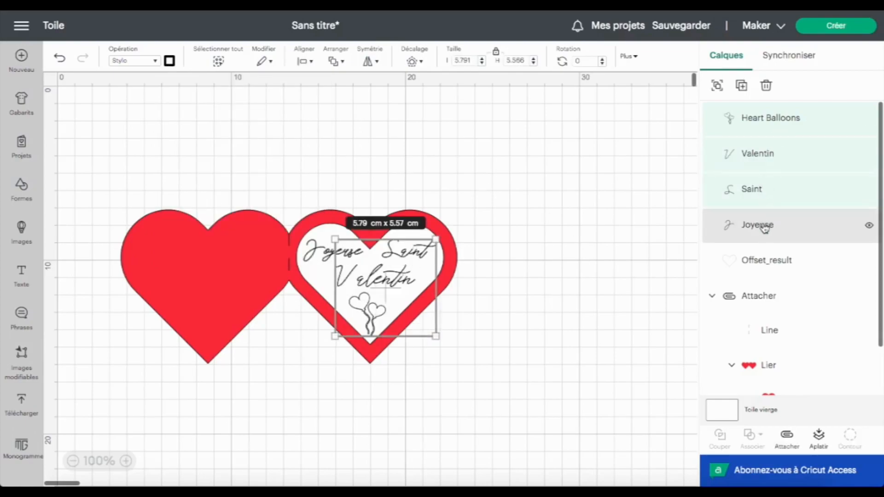
shift+click(764, 226)
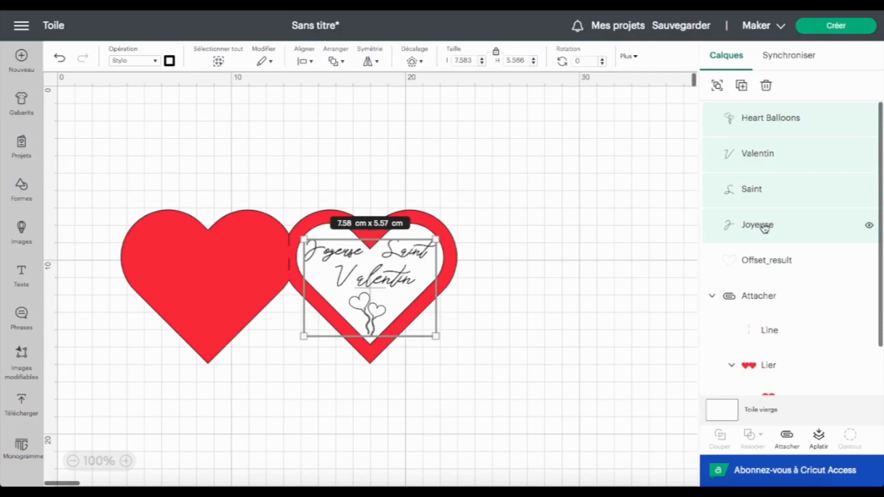
shift+click(753, 264)
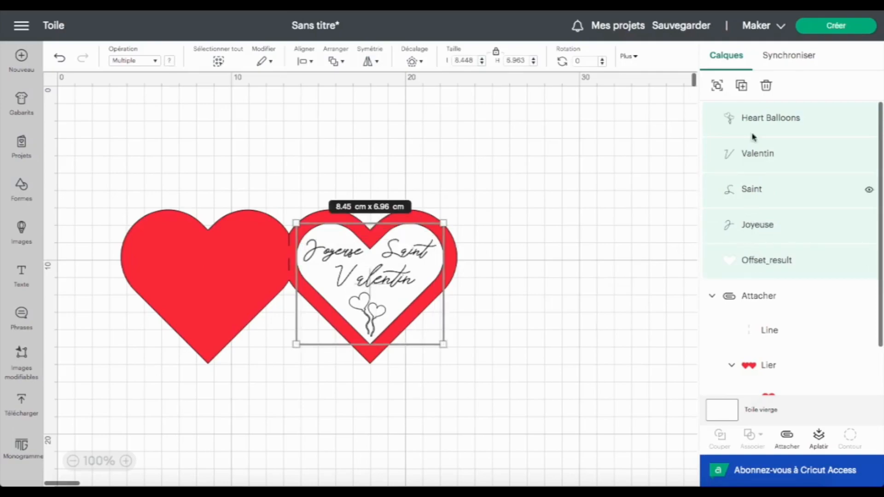
click(786, 435)
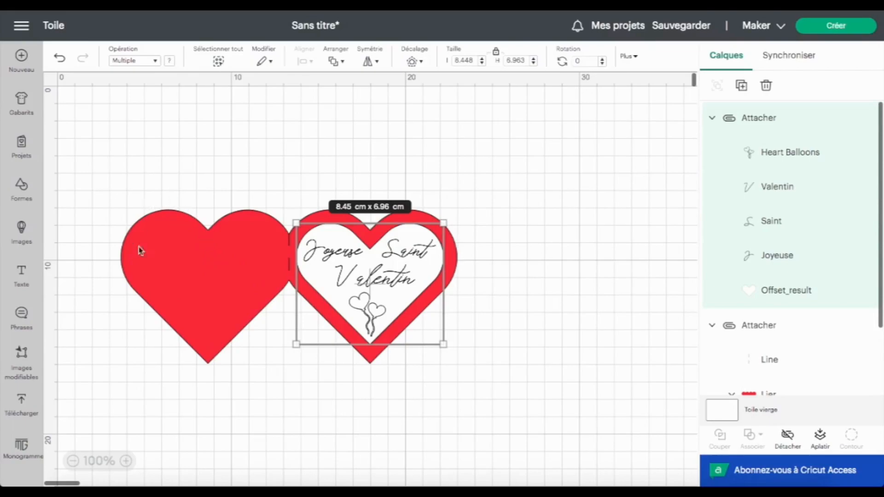
drag(383, 292, 538, 206)
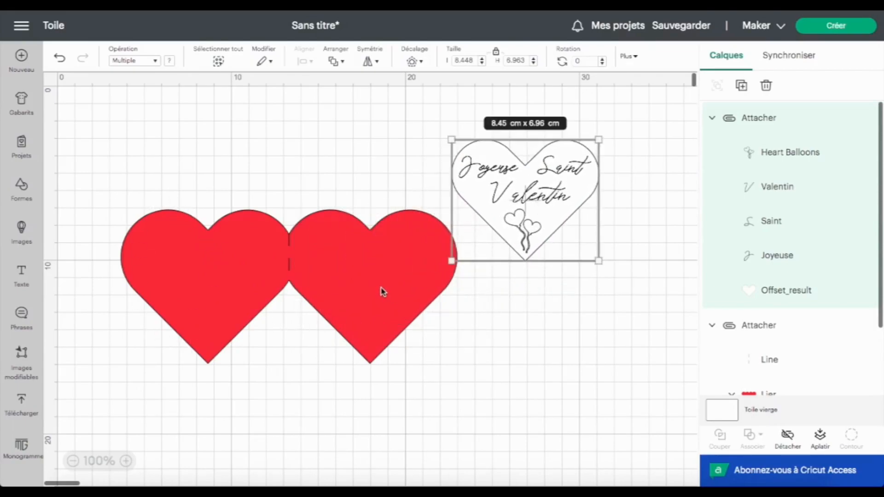
Create a -1 cm inward offset with square corners from the right-hand red heart of the card
click(368, 287)
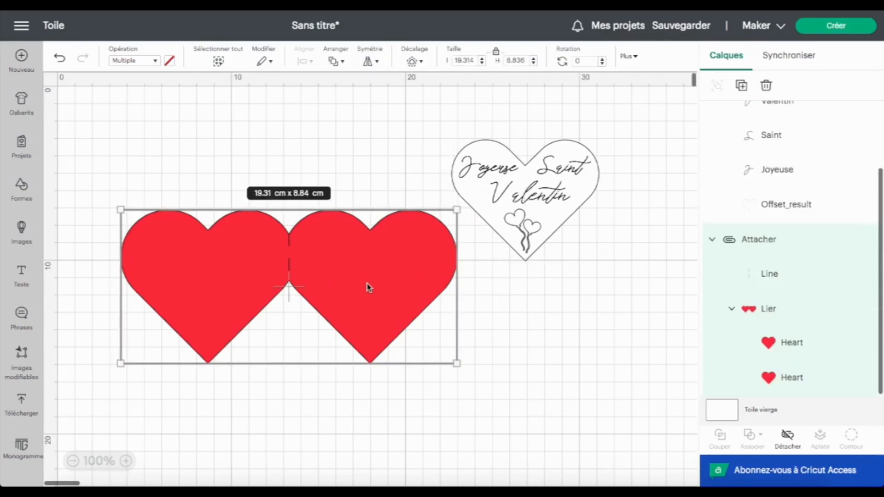
click(788, 351)
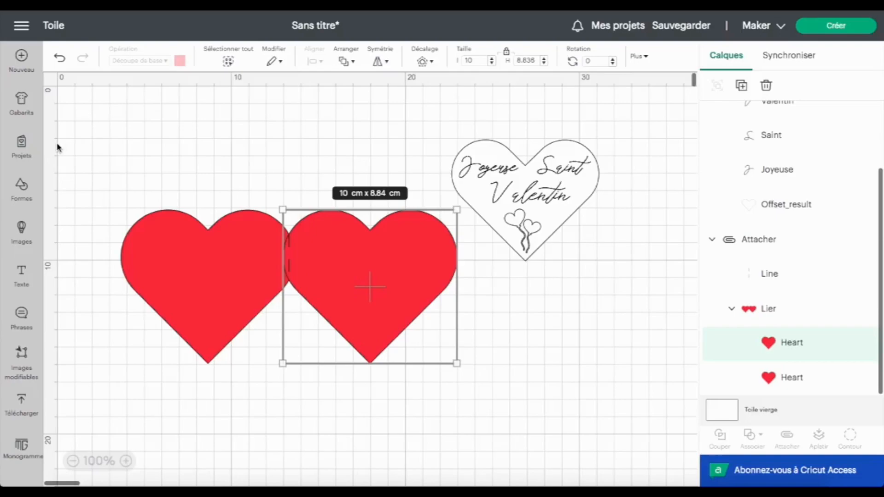
click(432, 62)
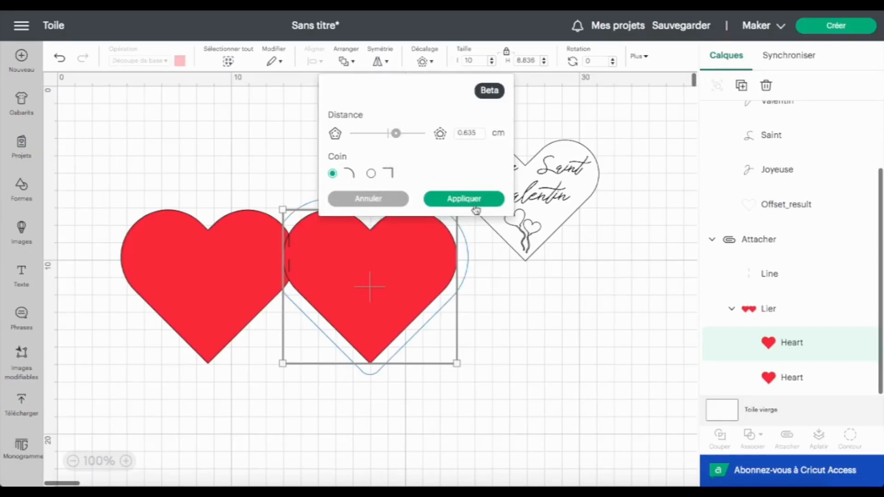
drag(397, 134, 375, 133)
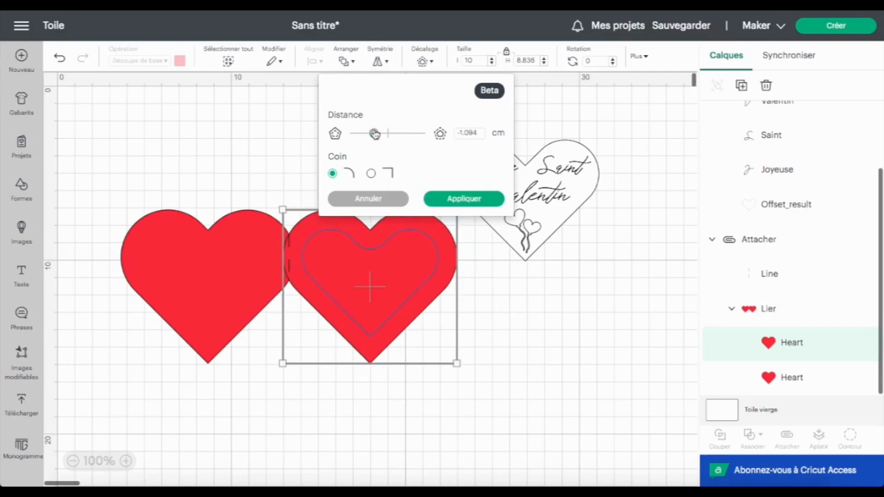
click(371, 174)
triple_click(478, 130)
text(-1)
click(464, 198)
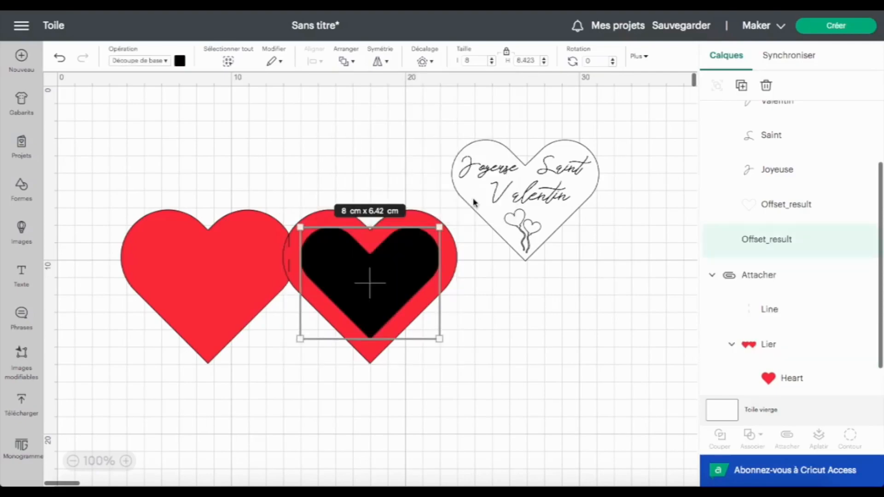
Colour the new inner offset heart white
click(179, 60)
click(193, 176)
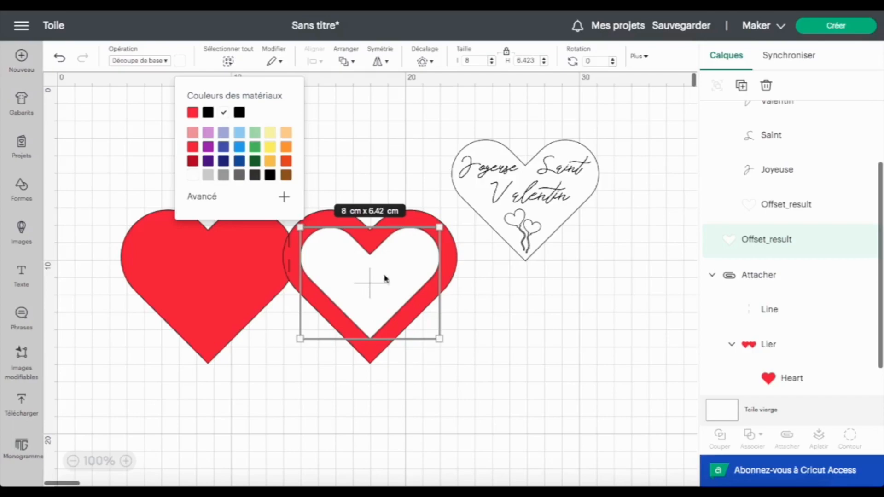
click(411, 285)
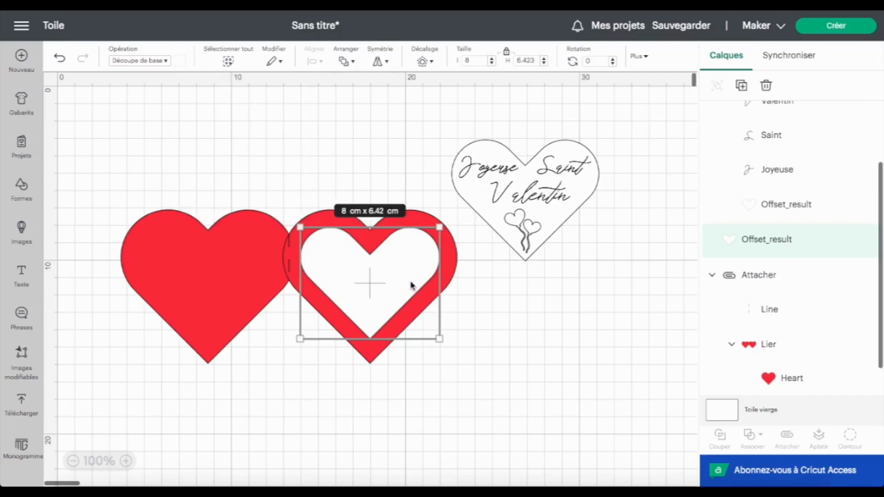
Add the text "Amour" and set its font to Alyssa Stencil Script, searching the free fonts for "stencil"
click(21, 276)
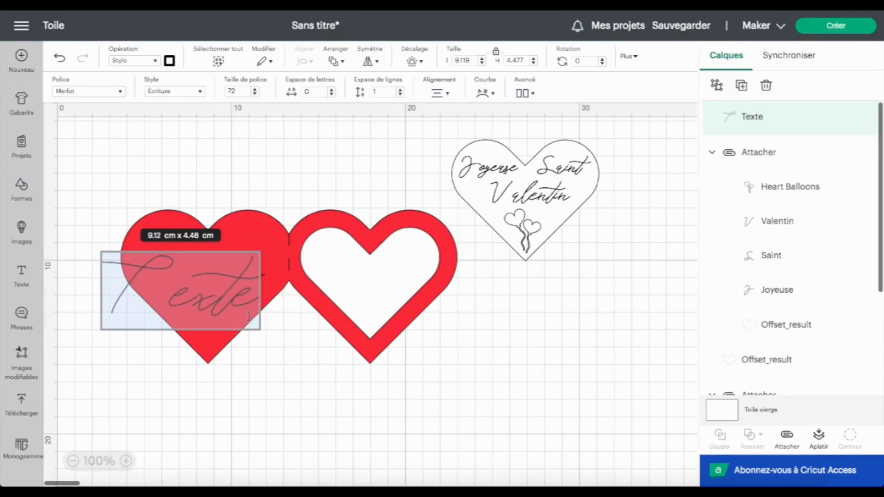
text(Amour)
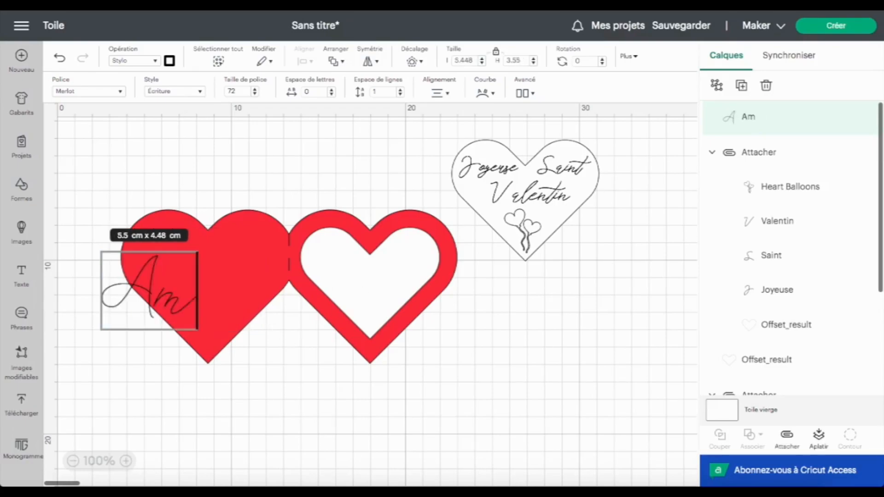
click(118, 92)
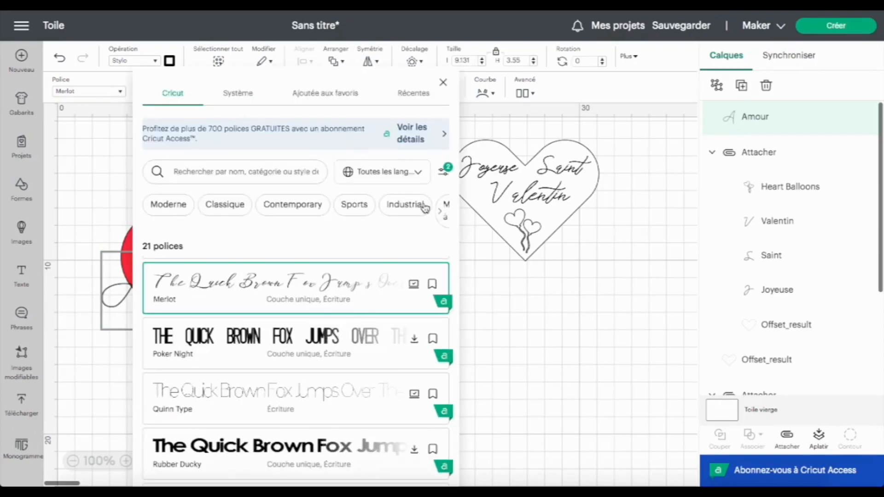
click(445, 173)
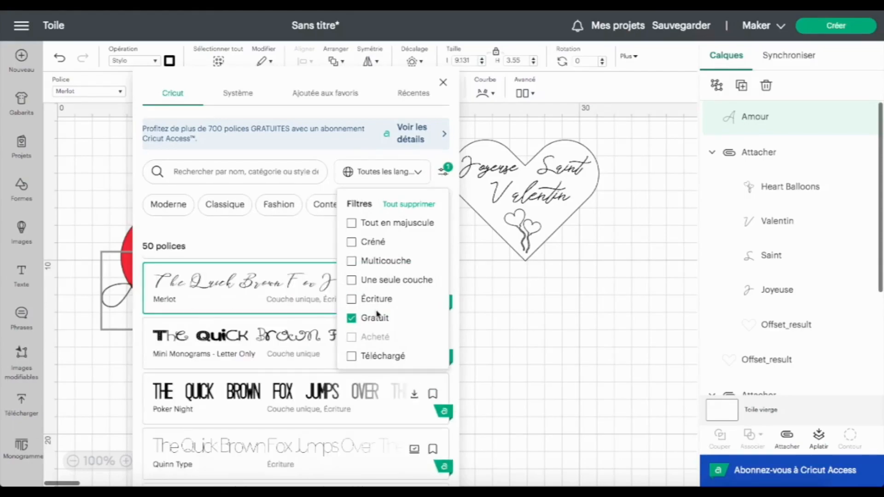
click(442, 175)
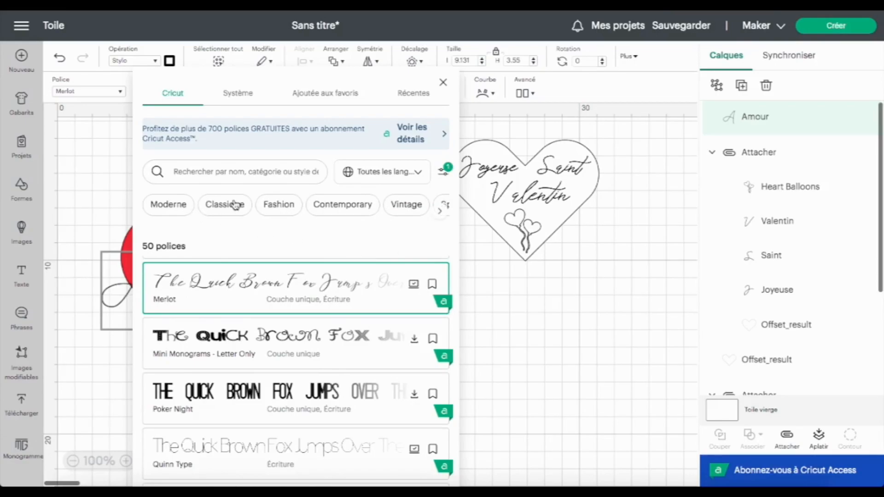
click(215, 172)
text(stencil)
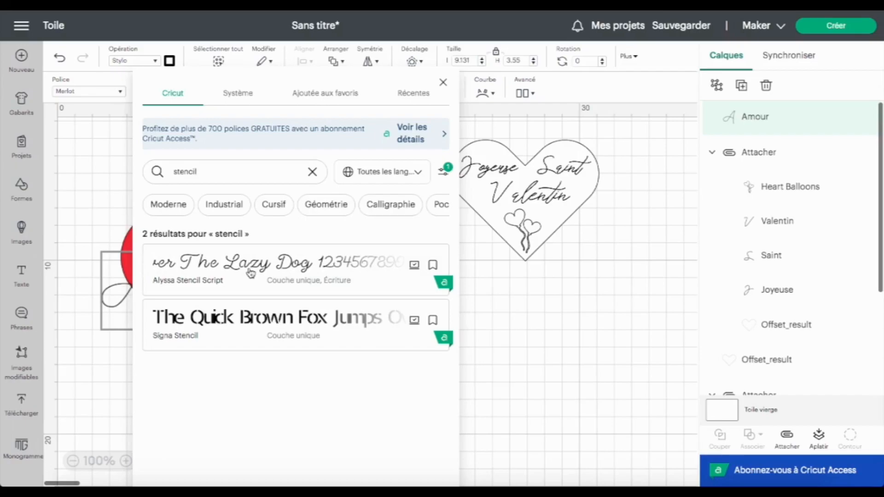
click(301, 266)
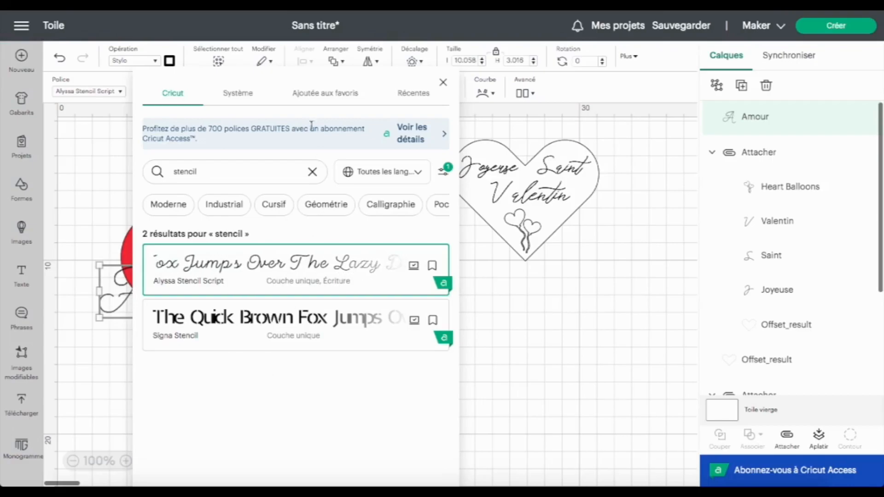
click(443, 86)
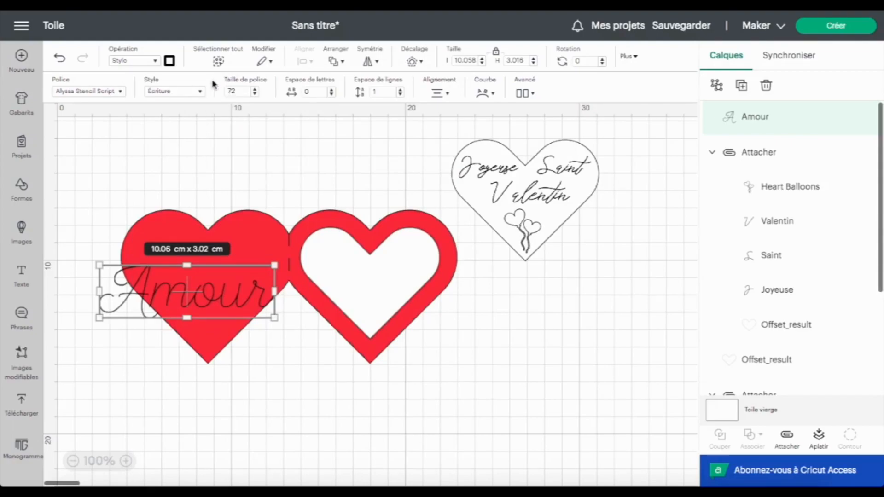
Set "Amour" to the Normal style, shrink it to about 5.86 × 1.85 cm and place it inside the new white heart
click(197, 90)
click(194, 110)
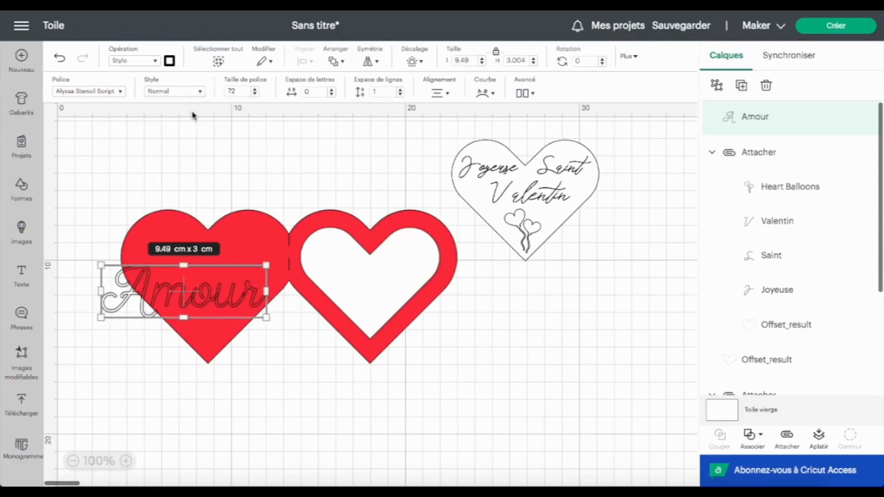
drag(119, 314, 313, 297)
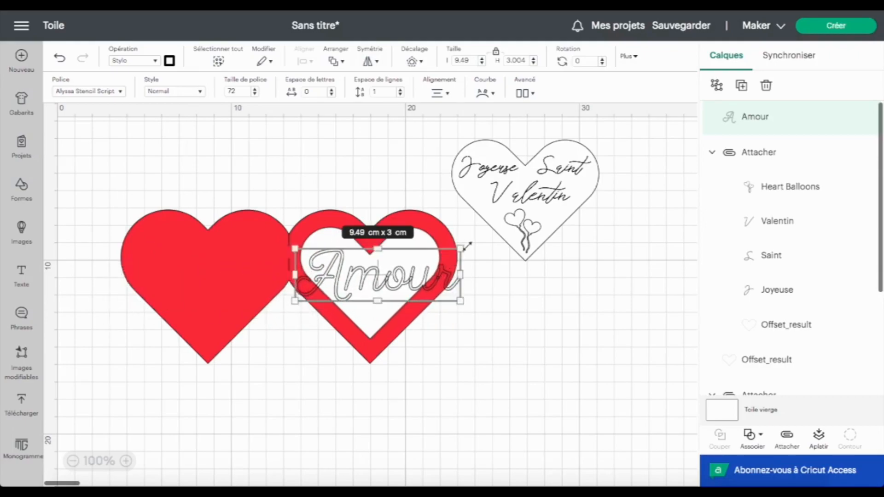
drag(463, 246, 397, 269)
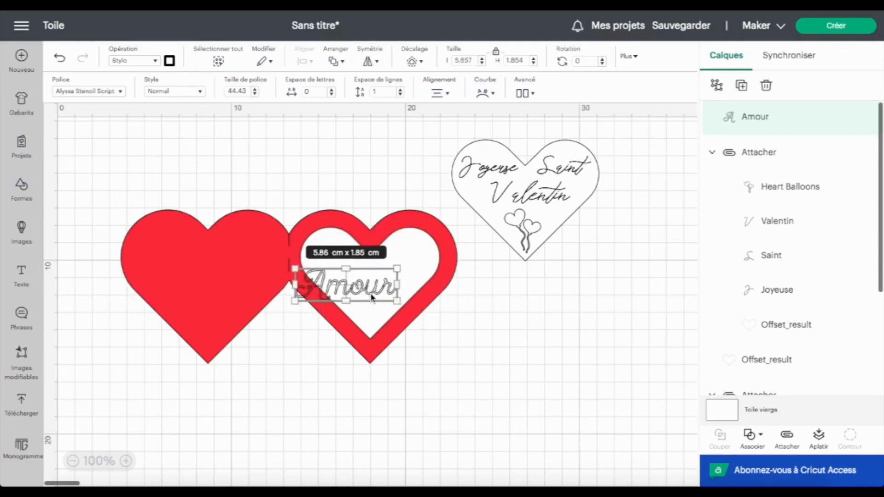
drag(372, 297, 397, 283)
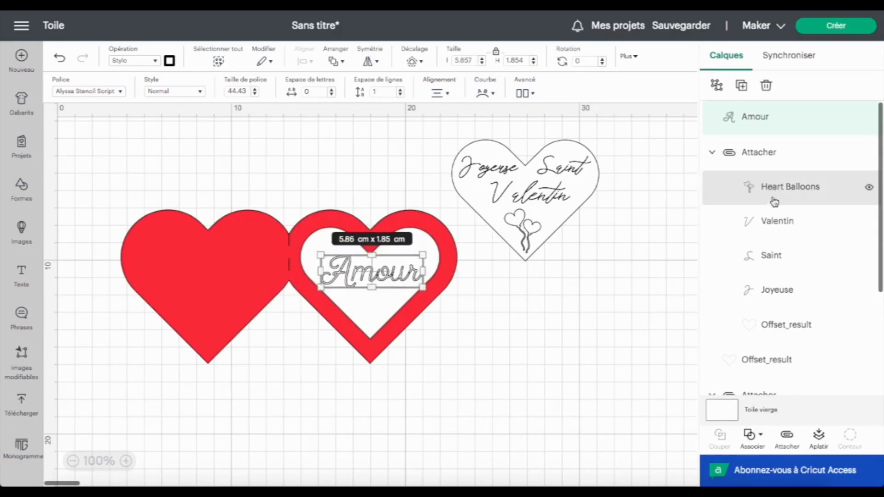
Centre "Amour" horizontally on the new white heart
scroll(782, 309, down, 4)
scroll(782, 309, up, 3)
scroll(782, 307, down, 1)
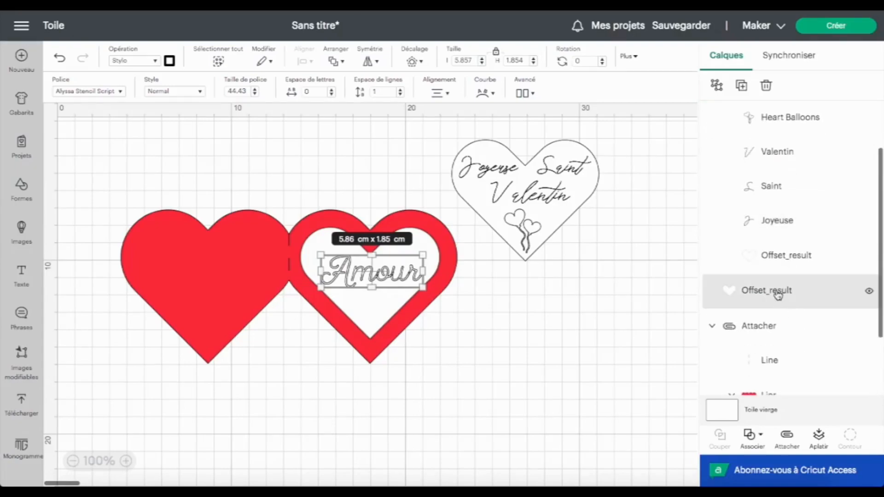
shift+click(778, 295)
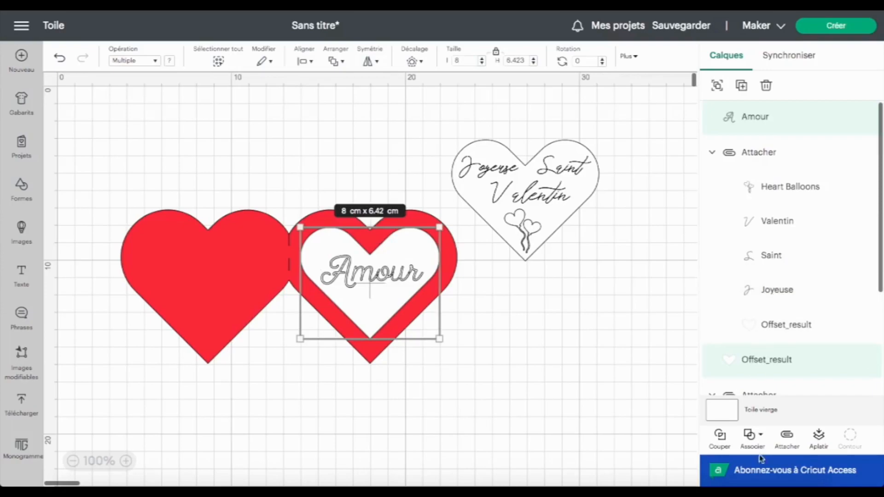
click(304, 61)
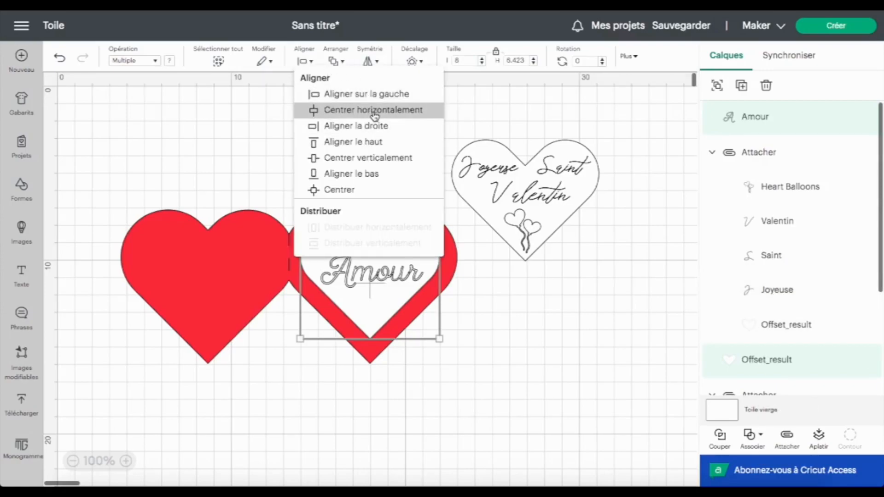
click(374, 111)
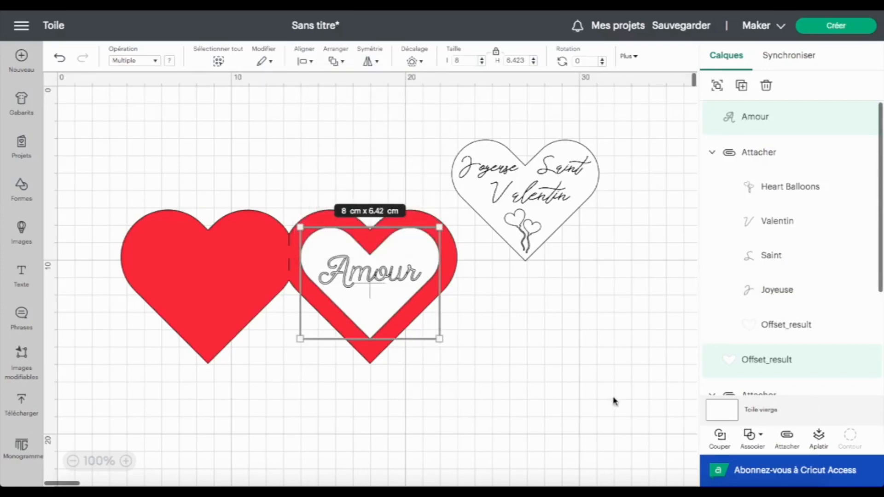
Subtract "Amour" from the white heart and check the cut-out lettering up close
click(761, 438)
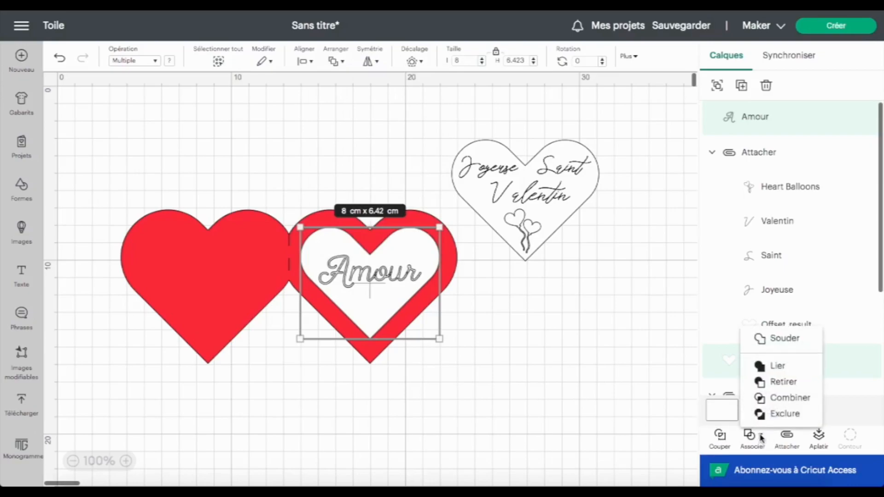
click(783, 384)
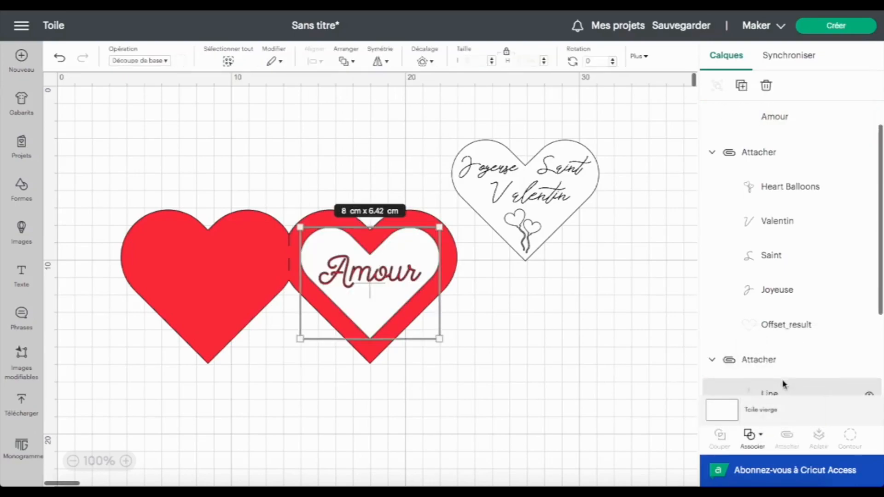
click(126, 461)
click(126, 461)
click(127, 462)
click(127, 462)
click(127, 461)
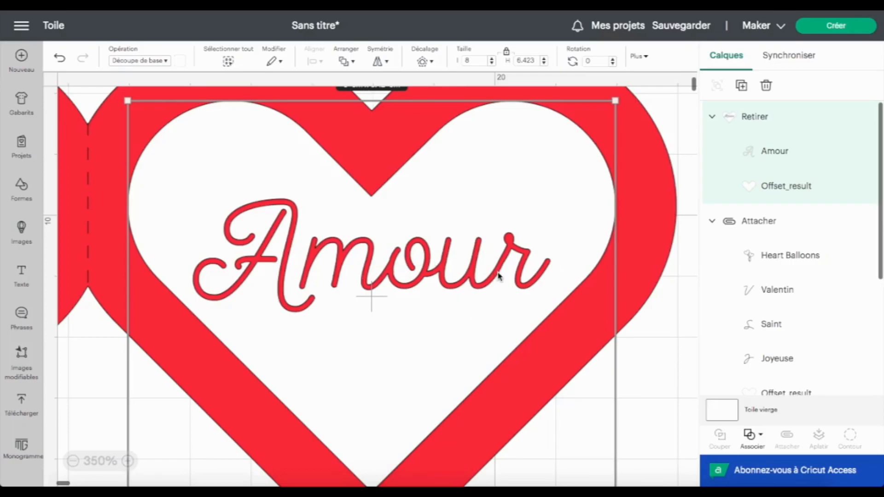
click(99, 467)
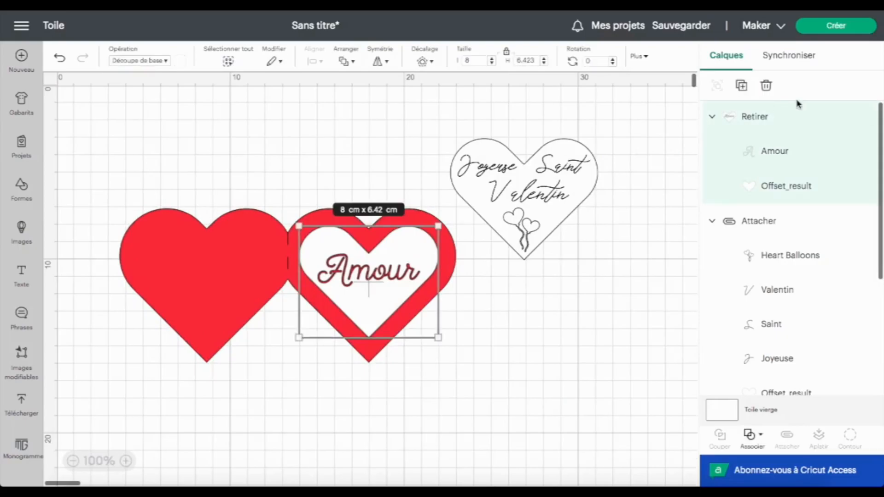
Generate the mat preview and review the white pen-and-cut mat and the red score-and-cut mat
click(852, 34)
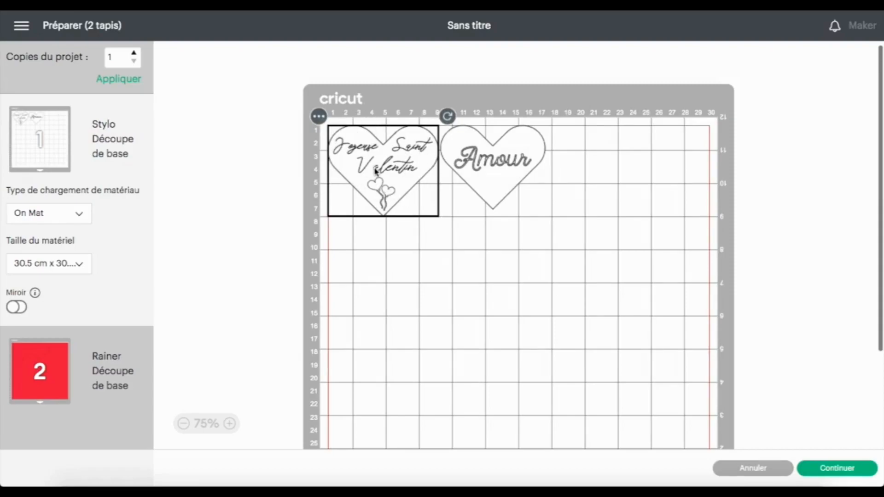
click(491, 186)
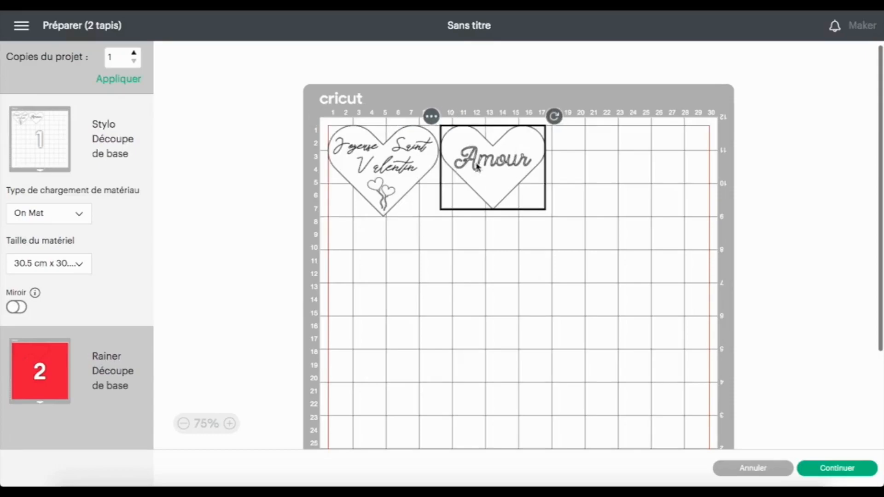
click(41, 384)
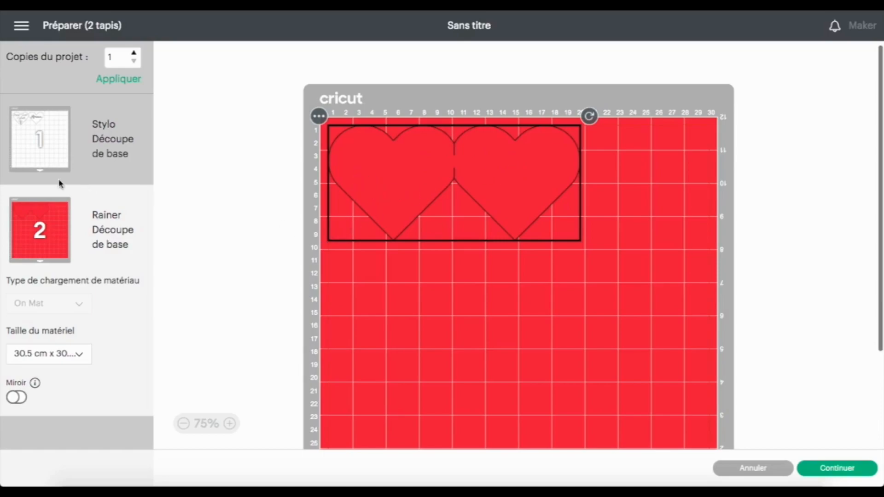
click(41, 142)
click(500, 166)
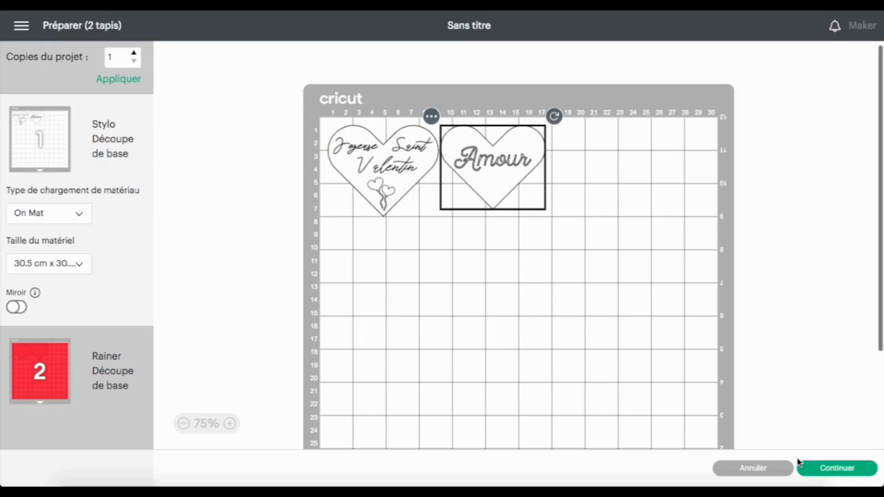
click(785, 469)
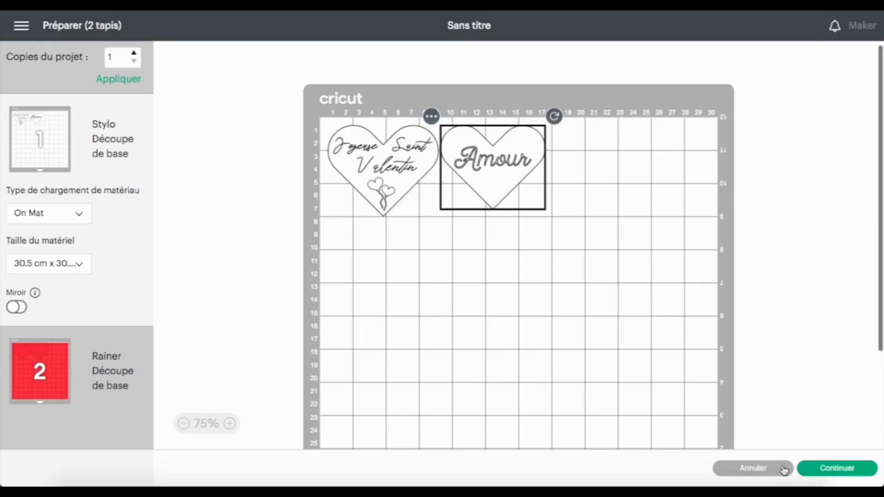